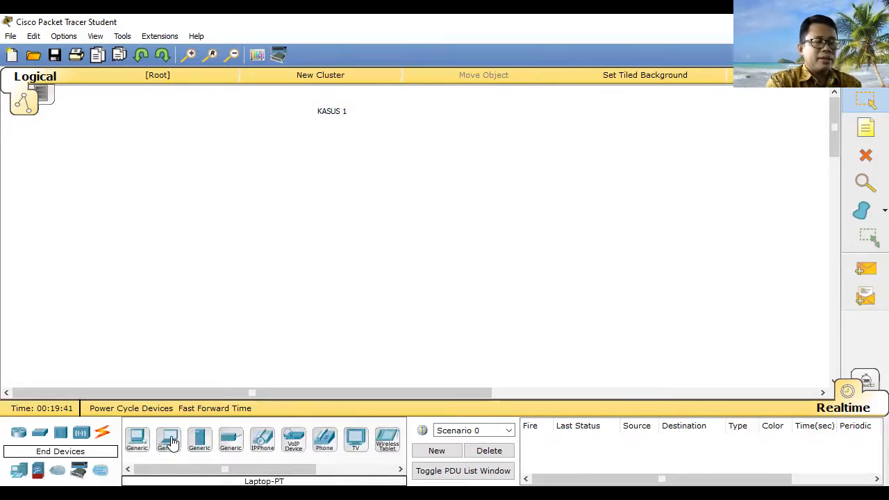
Place a generic laptop in the workspace below the KASUS 1 title and rename it Laptop1
click(172, 442)
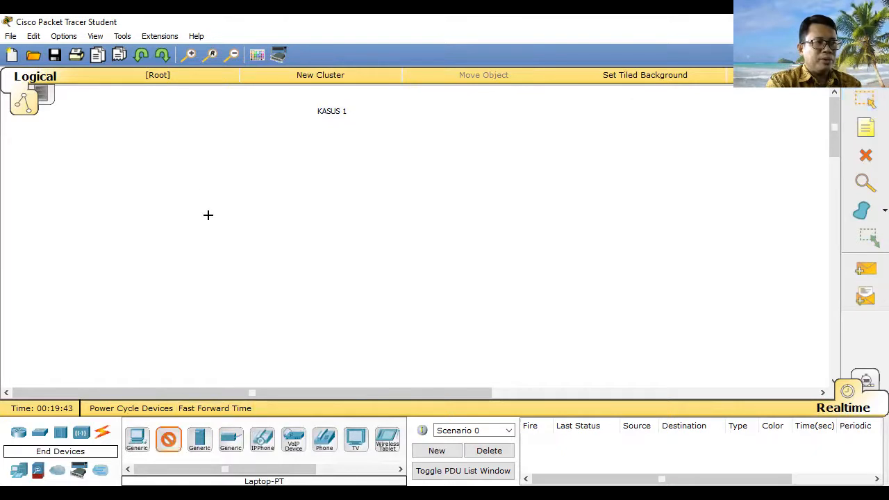
click(207, 216)
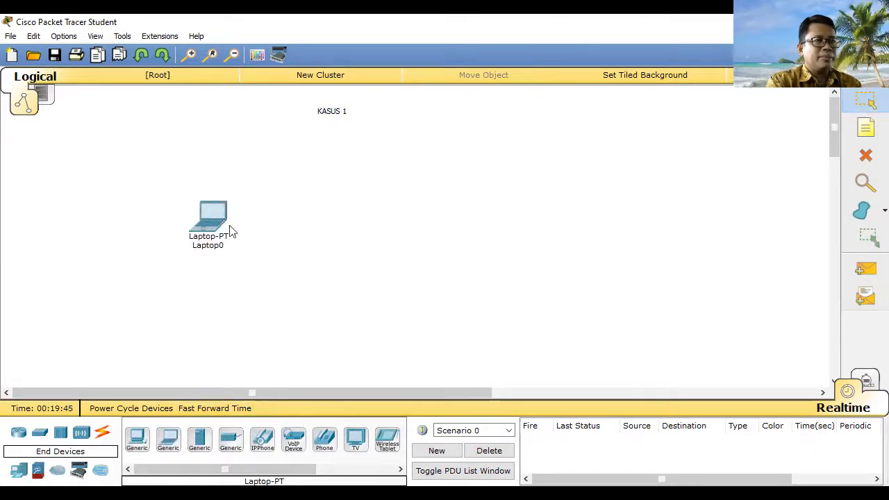
click(213, 221)
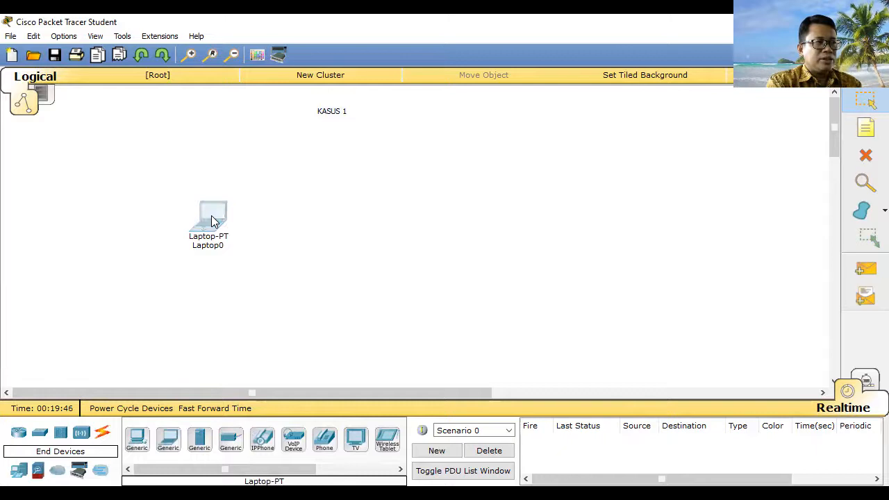
click(218, 209)
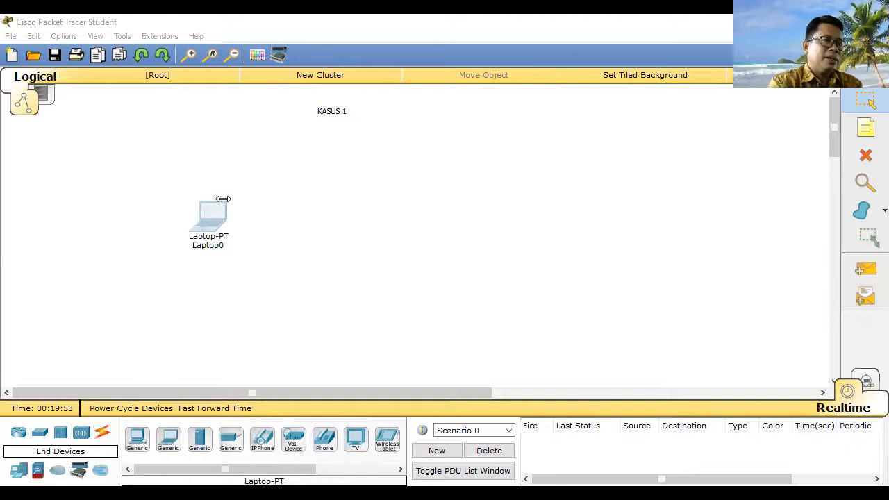
key(BackSpace)
text(1)
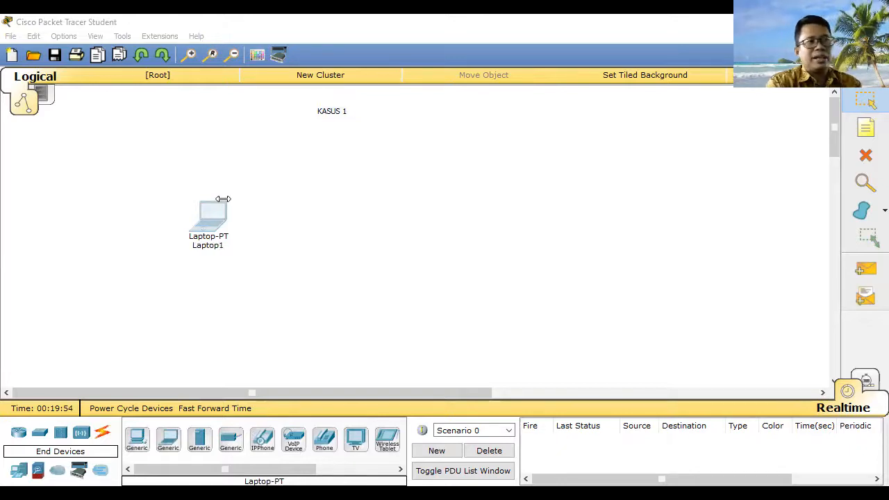
click(673, 87)
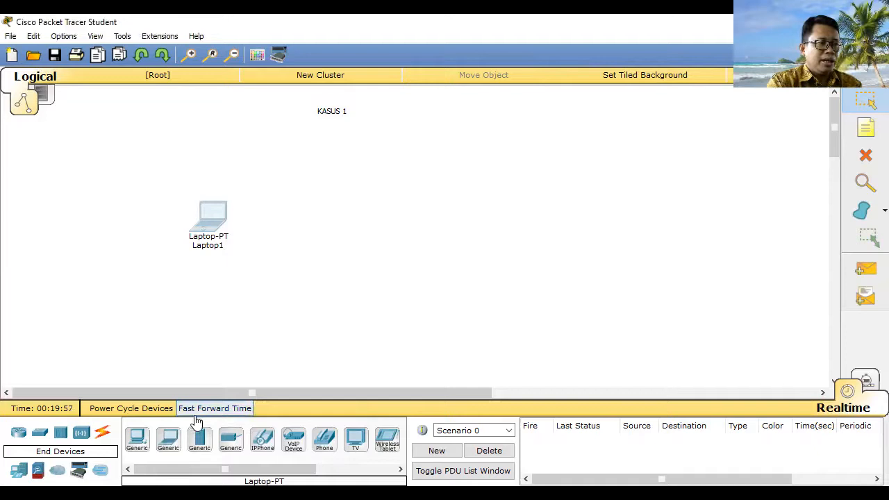
Place a second generic laptop level with Laptop1, well to its right, as Laptop2
click(173, 443)
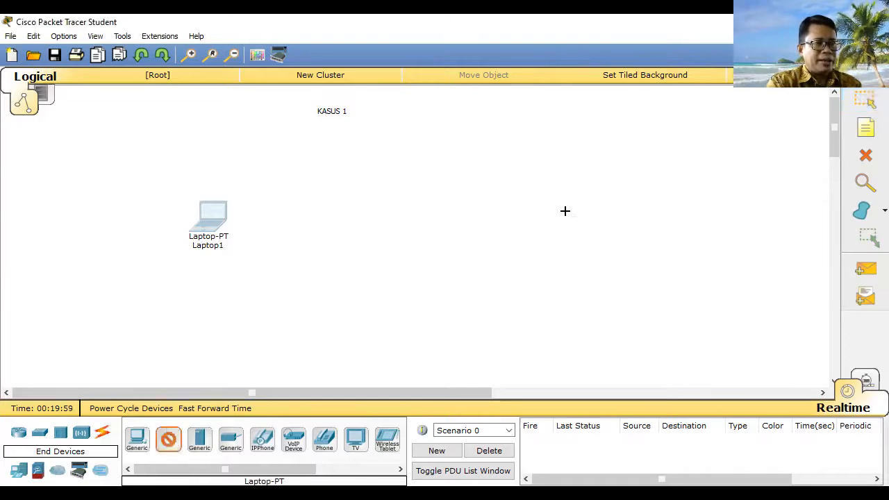
click(467, 212)
drag(473, 219, 468, 217)
click(549, 208)
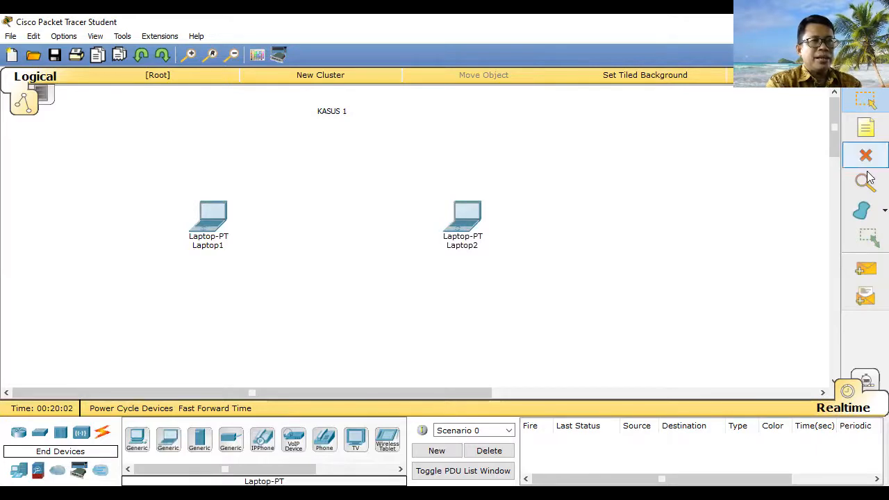
Add a two-line note below Laptop1 reading "ip : 192.168.10.1" and "sm : 255.255.255.0"
click(867, 130)
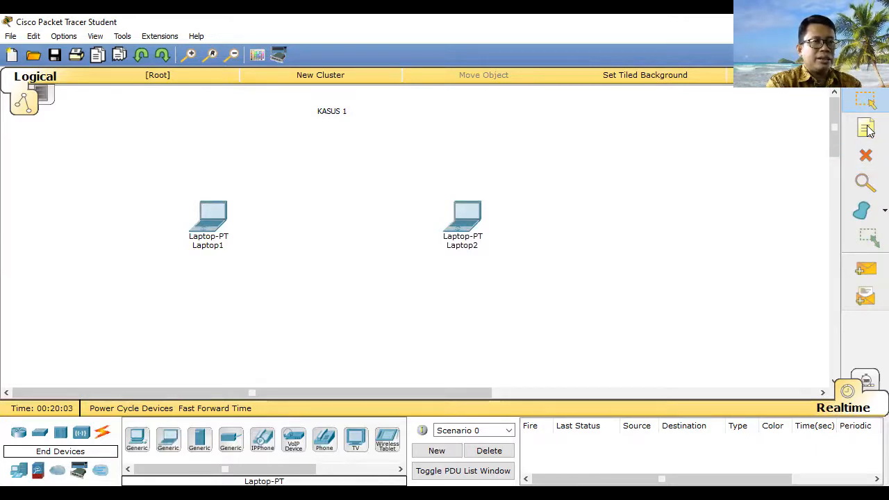
click(153, 275)
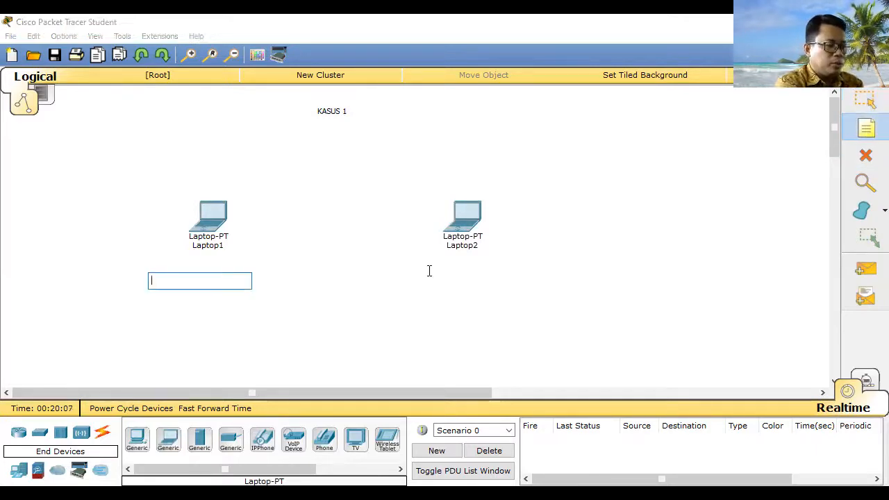
text(I)
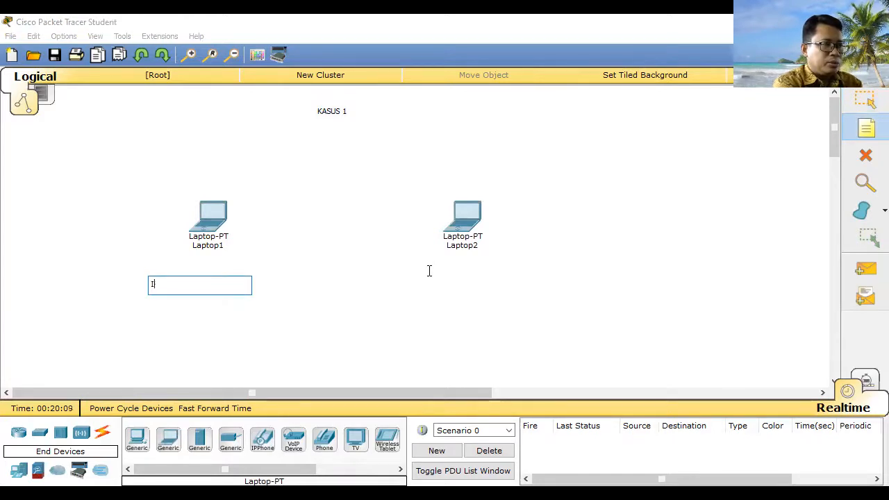
text(Pip : 192.168.10.1)
key(Return)
text(sm : 255.255.255.0)
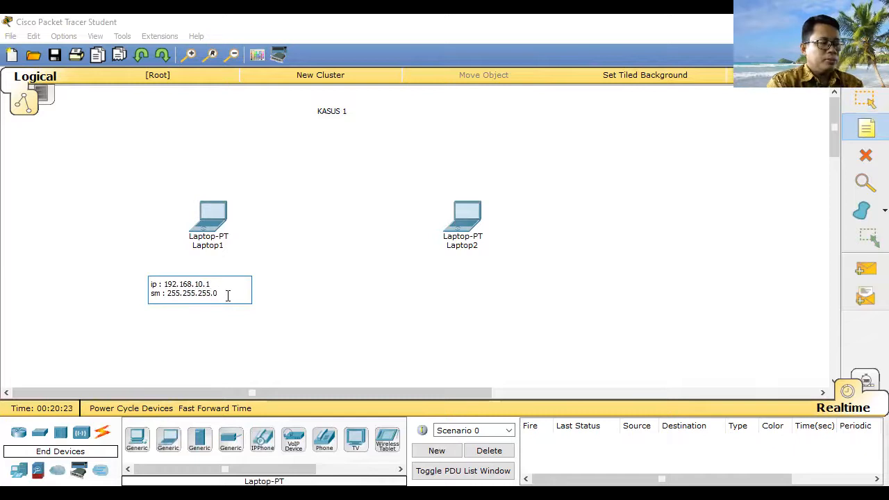
Copy Laptop1's address note into a new note below Laptop2 and set its ip to 192.168.10.2
key(ctrl+a)
key(ctrl+c)
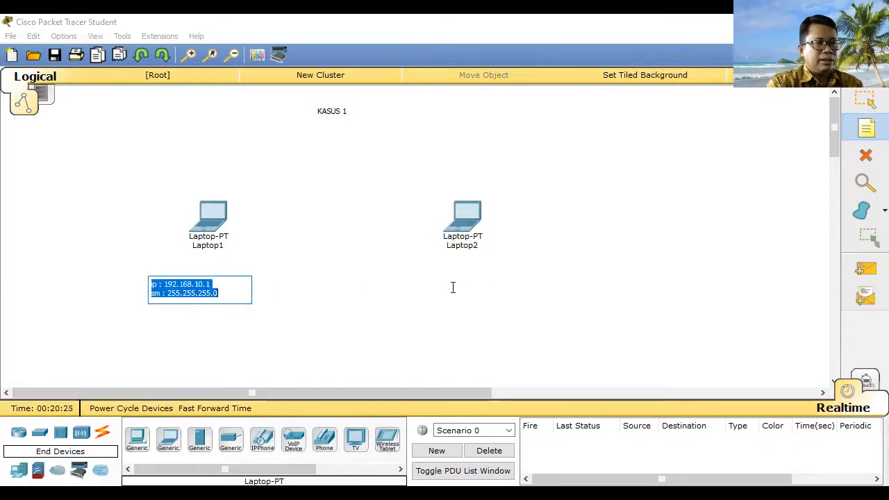
click(449, 279)
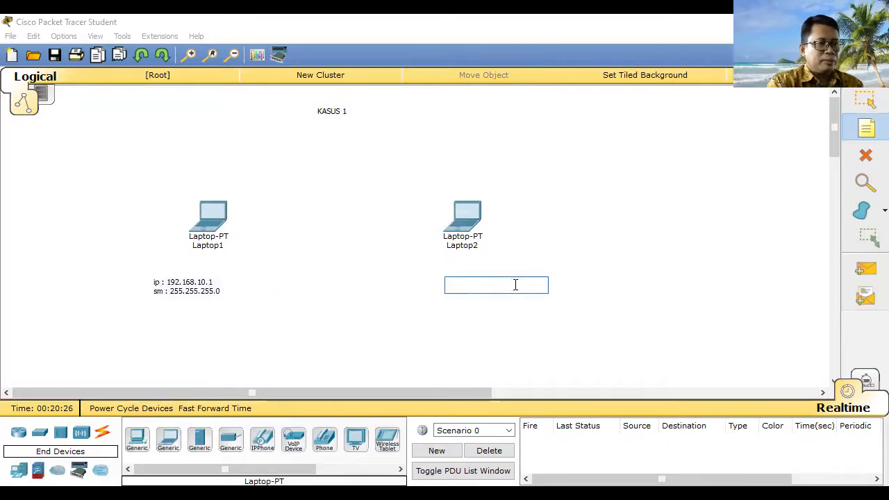
key(ctrl+v)
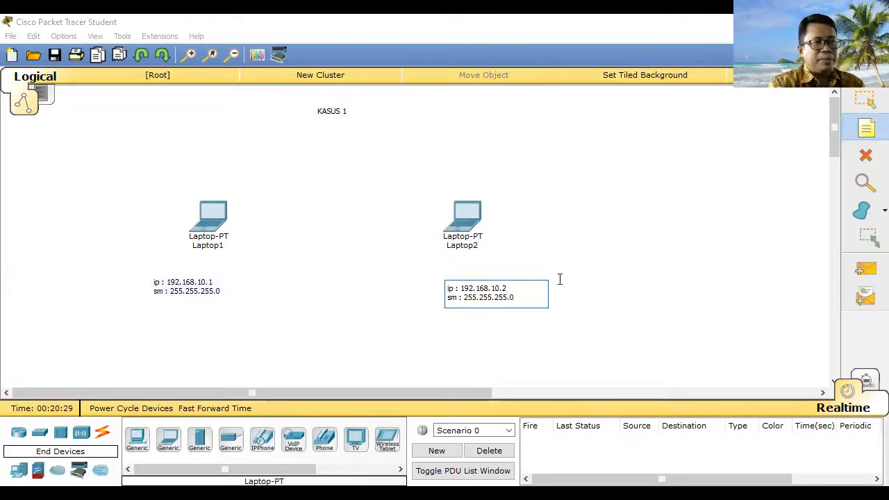
Capitalise the "ip" label as "IP" in the address note below Laptop2
click(452, 288)
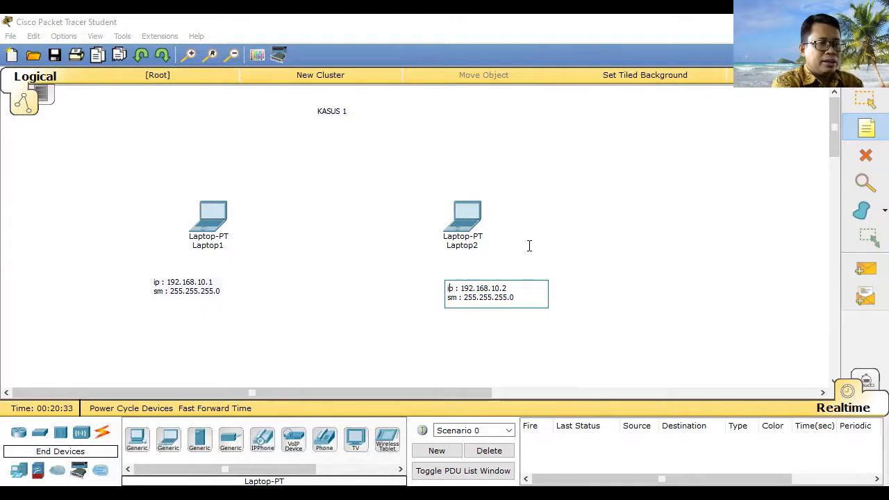
key(BackSpace)
key(BackSpace)
text(IP)
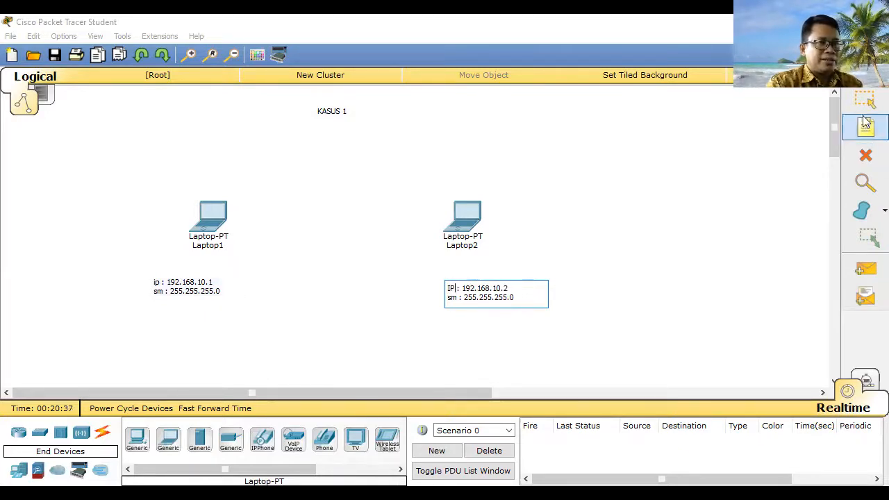
key(Escape)
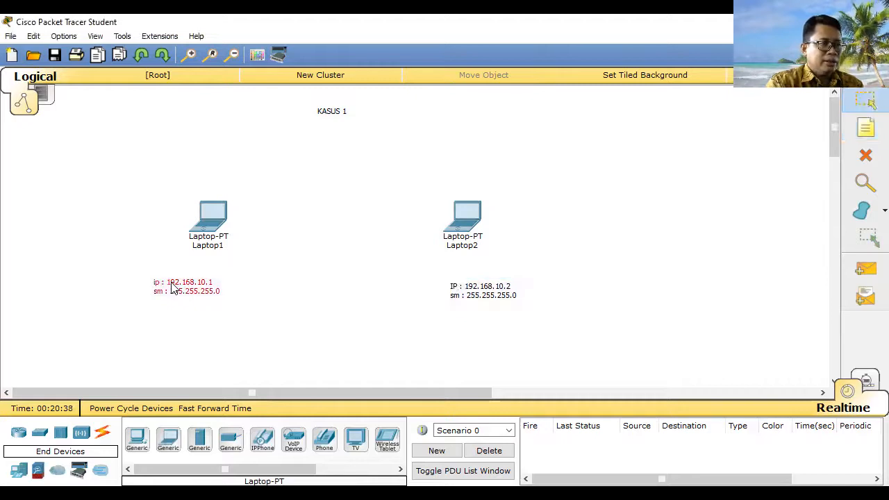
Capitalise the "ip" label as "IP" in the address note below Laptop1
click(170, 286)
key(BackSpace)
key(BackSpace)
text(IP)
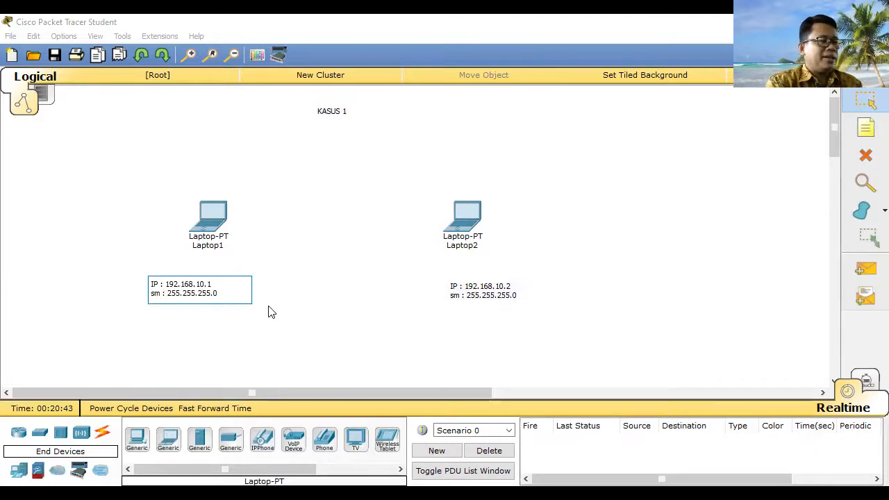
click(466, 217)
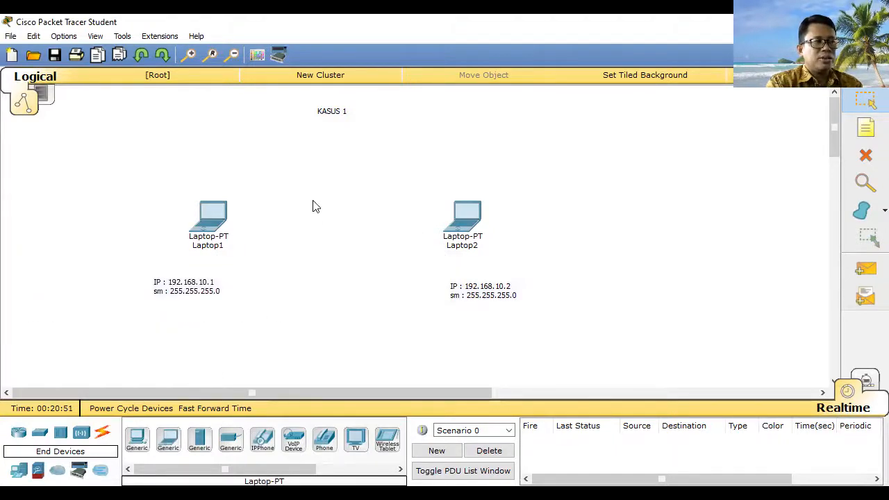
Add a note between the two address notes reading "Media Transmisi Kabel"
click(866, 127)
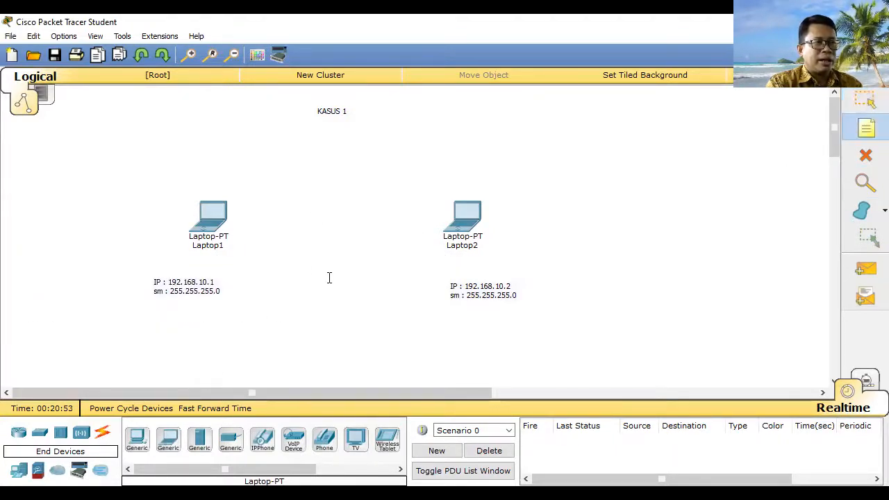
click(300, 275)
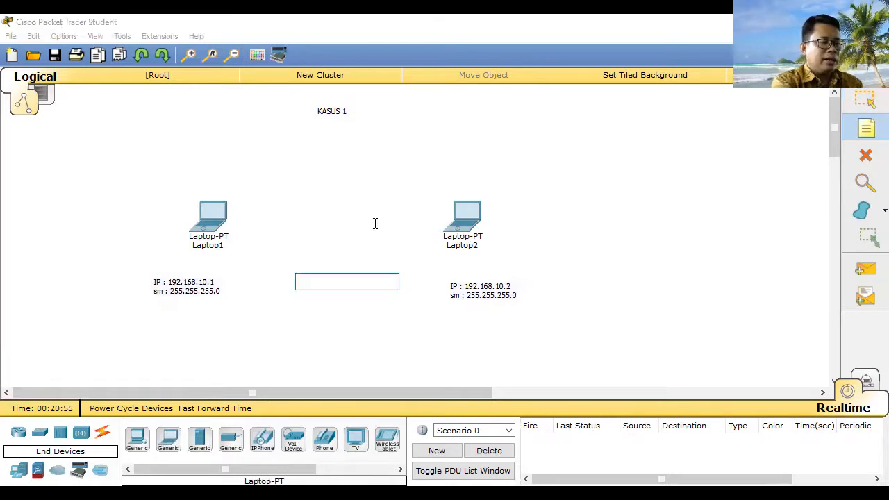
text(mEDIA)
key(BackSpace)
key(BackSpace)
key(BackSpace)
key(BackSpace)
key(BackSpace)
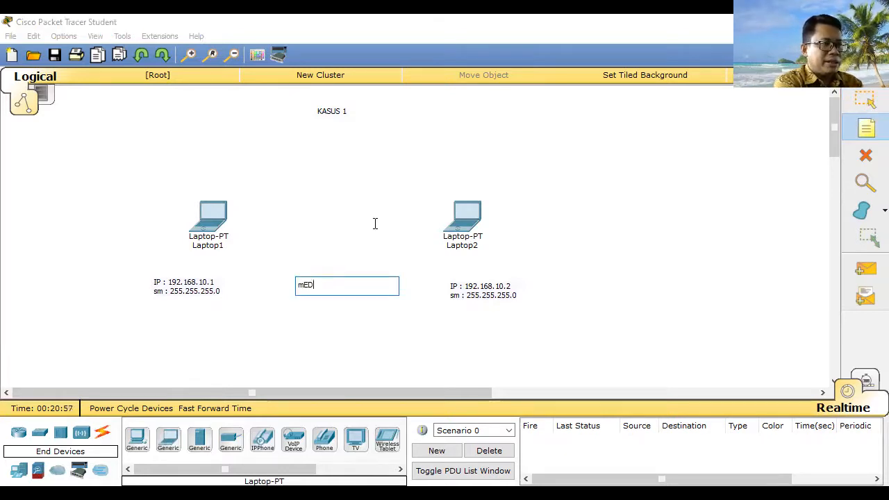
text(Media Transm)
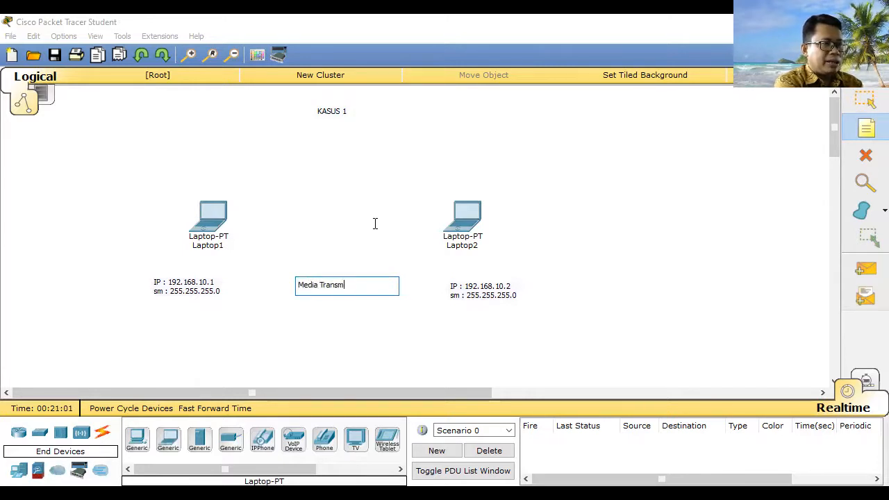
text(isi Kabel)
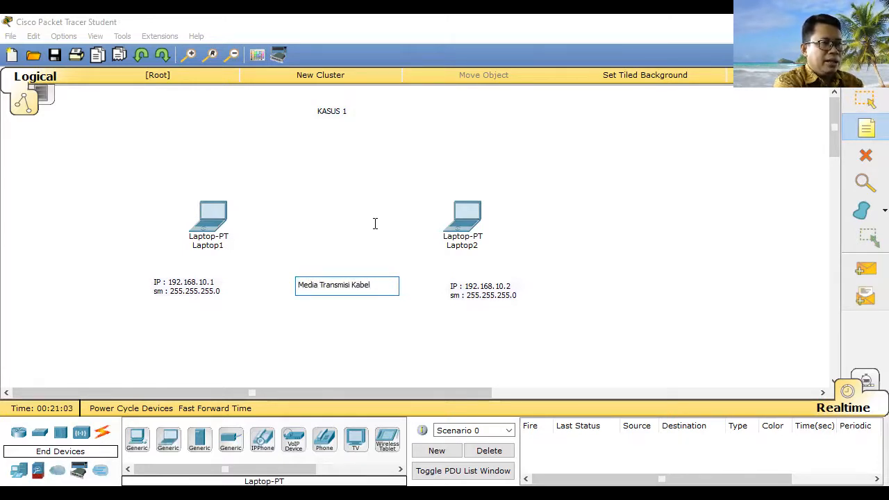
key(Return)
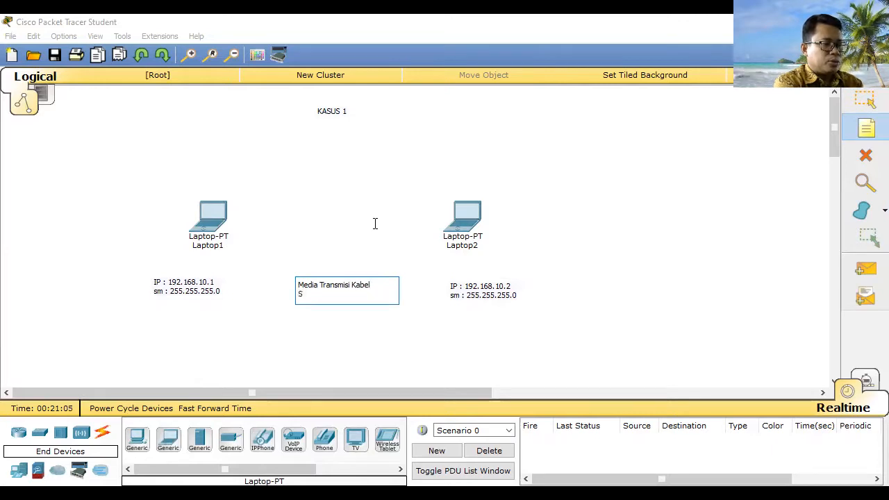
key(BackSpace)
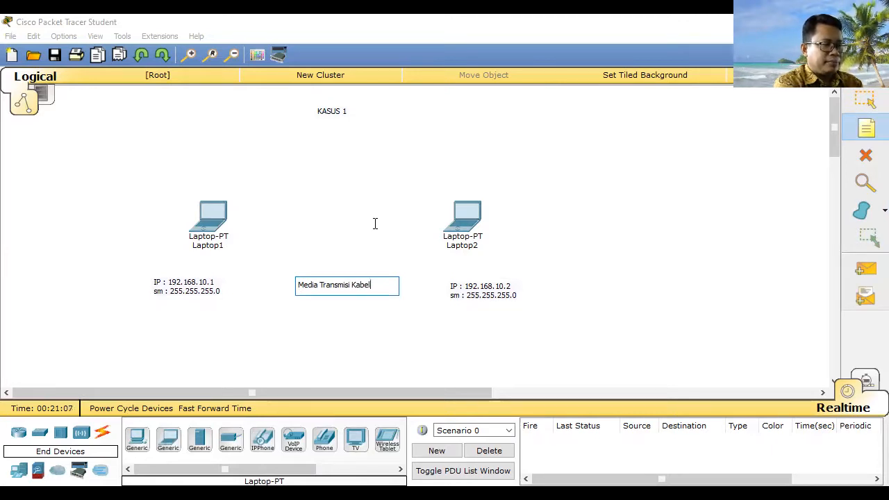
Add the second line "susunannya kabel Cross" to the middle note and shift the note slightly to the left
key(Return)
text(susu)
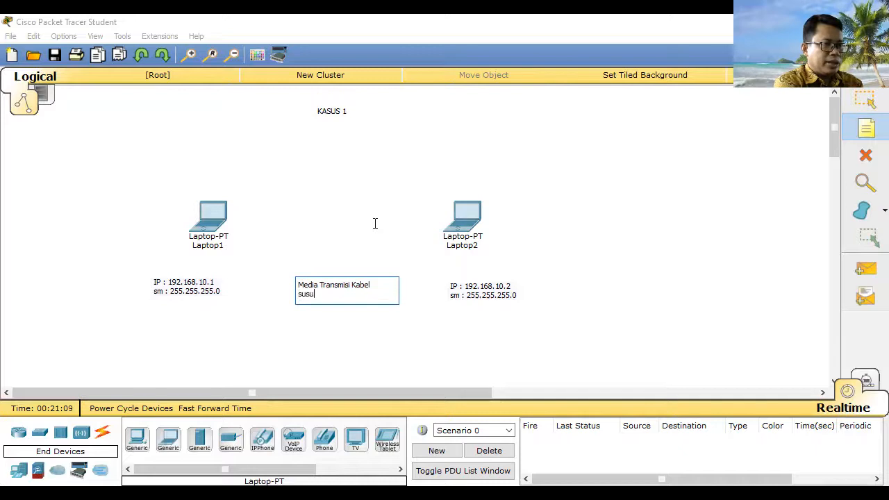
text(nannya k)
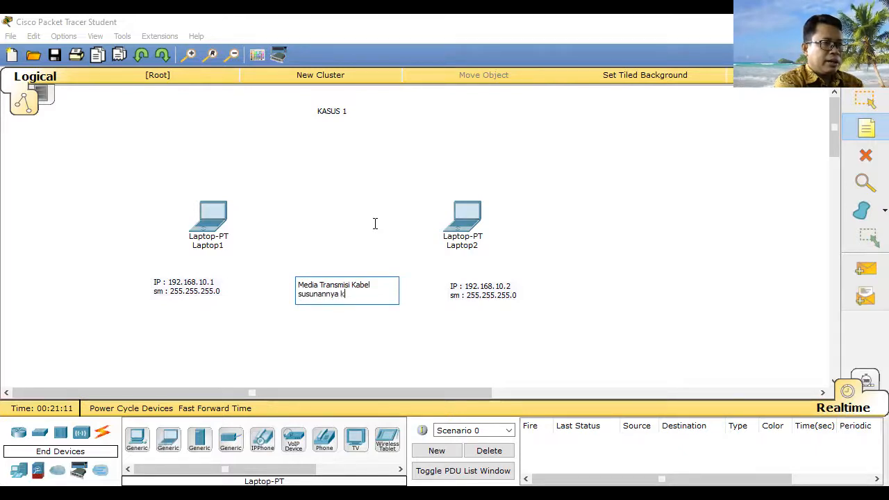
text(eblbel Cross)
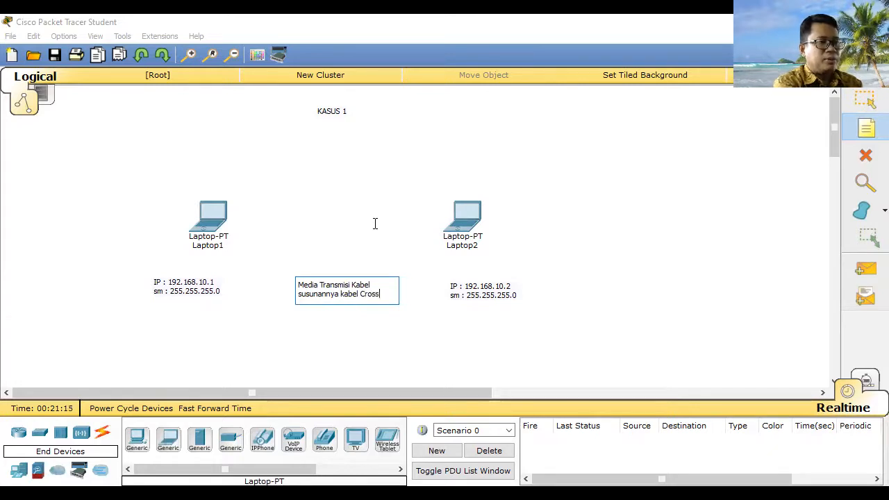
click(868, 102)
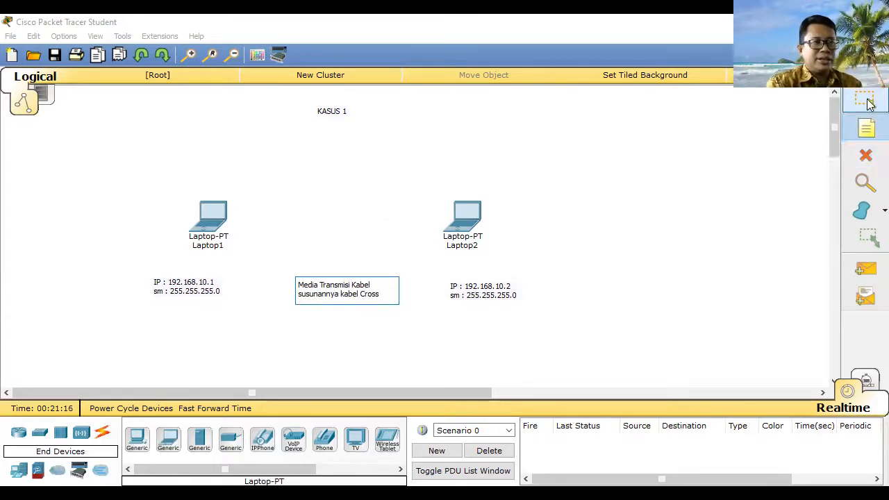
click(331, 284)
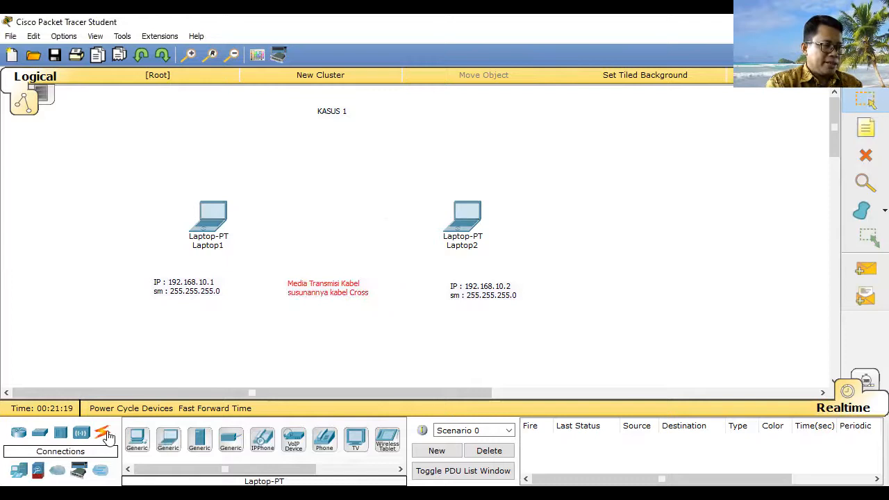
Connect Laptop1's FastEthernet0 port to Laptop2's FastEthernet0 port with a copper cross-over cable
click(103, 432)
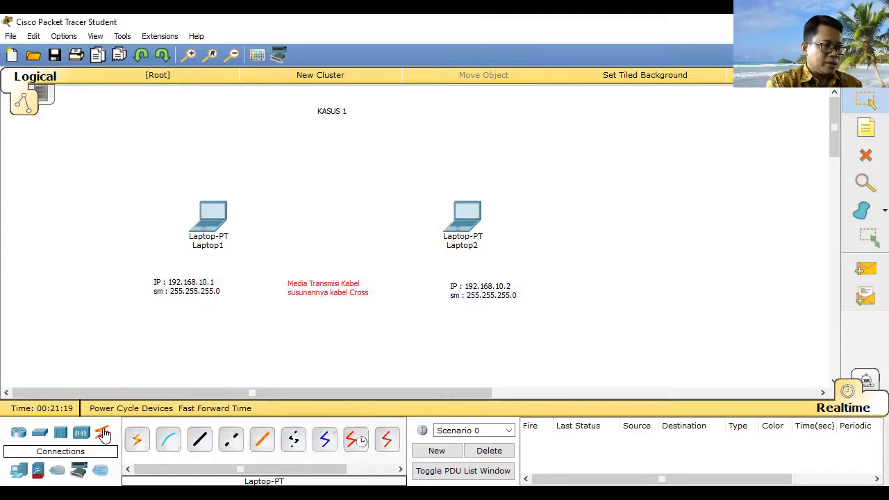
click(231, 440)
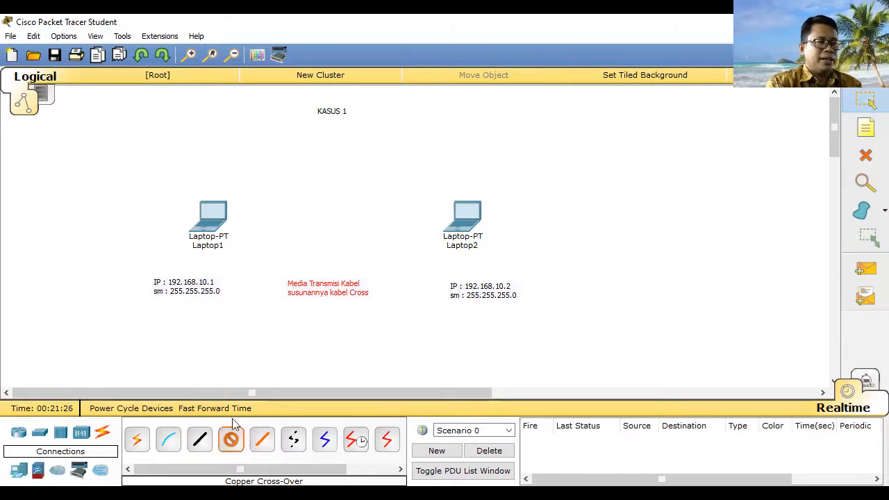
click(211, 220)
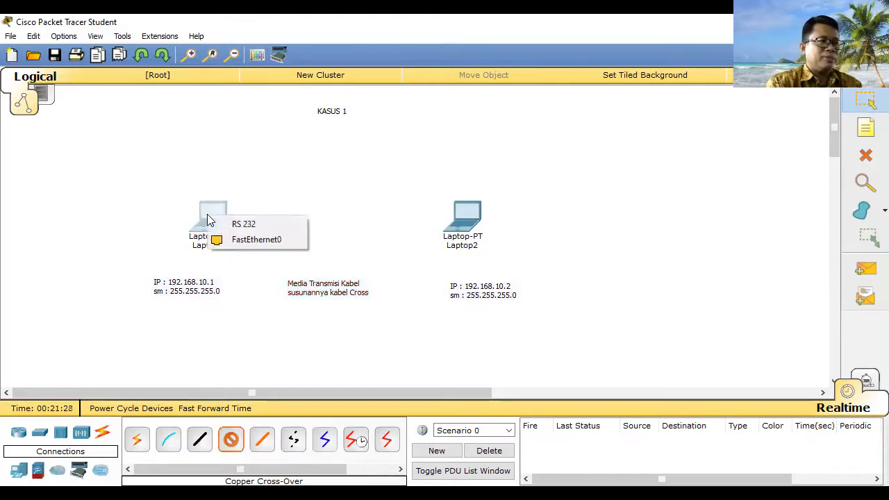
click(271, 243)
click(462, 222)
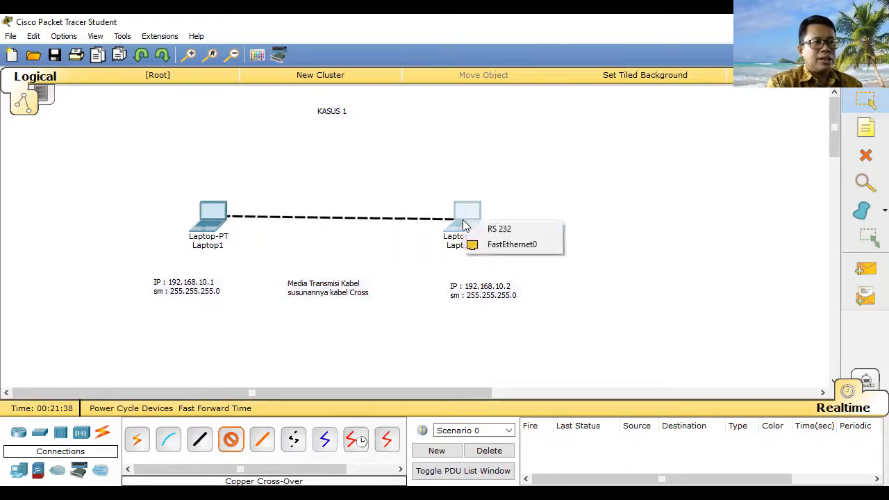
click(509, 245)
Move both address notes up closer beneath their respective laptops
click(845, 123)
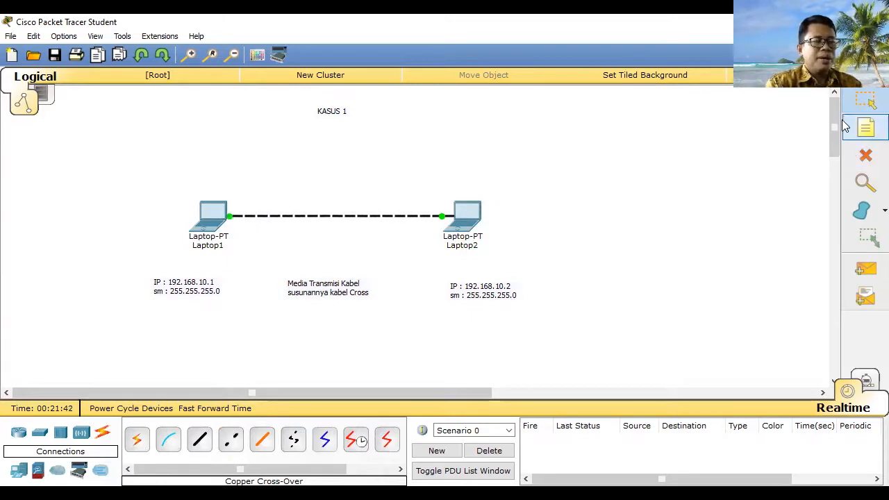
key(Escape)
drag(486, 298, 482, 271)
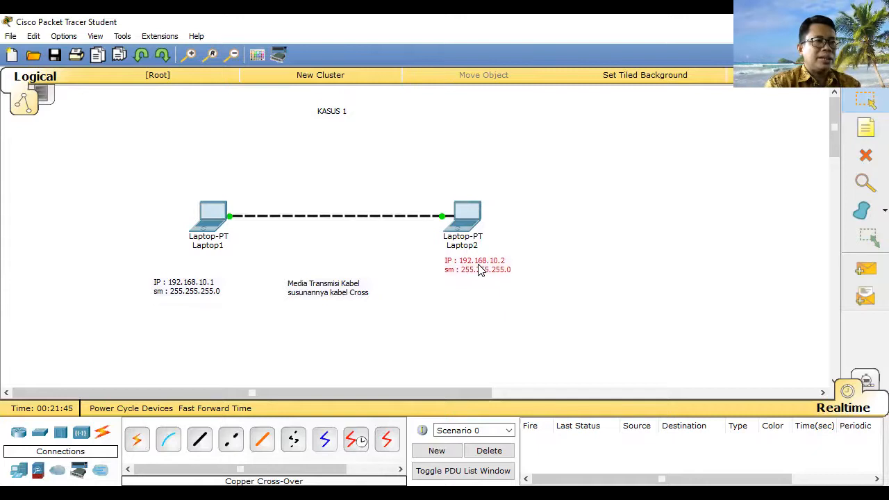
drag(184, 295, 196, 281)
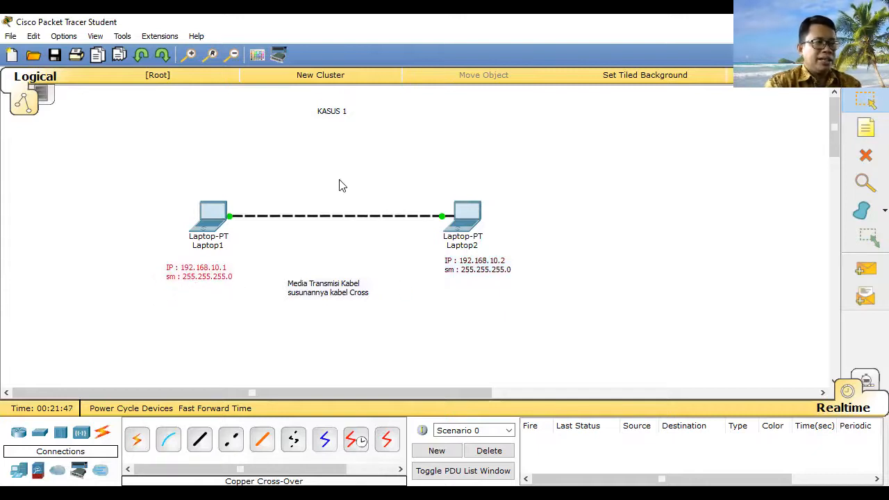
Give Laptop1 the static IP address 192.168.10.1 and let its subnet mask fill in with the default
click(210, 218)
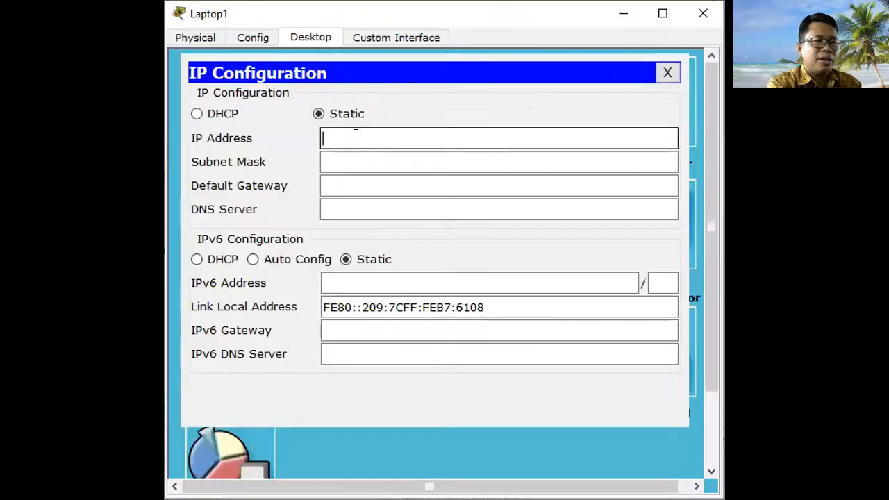
text(192.)
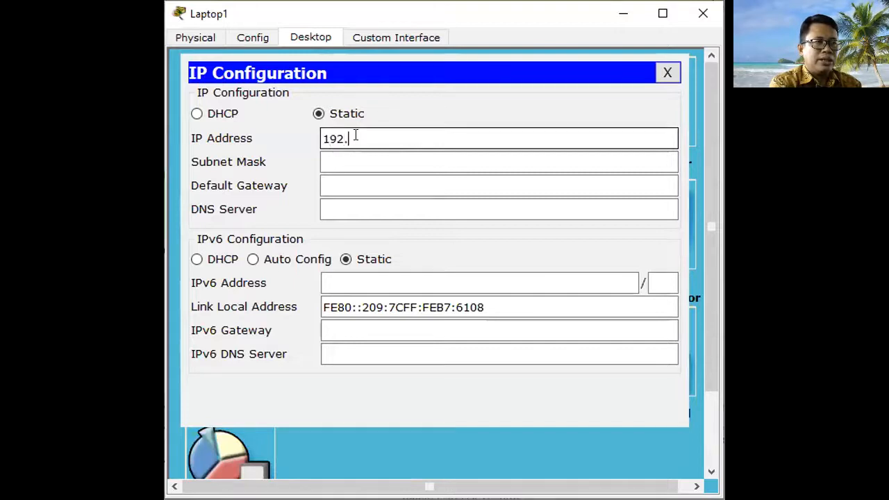
text(168.10.1)
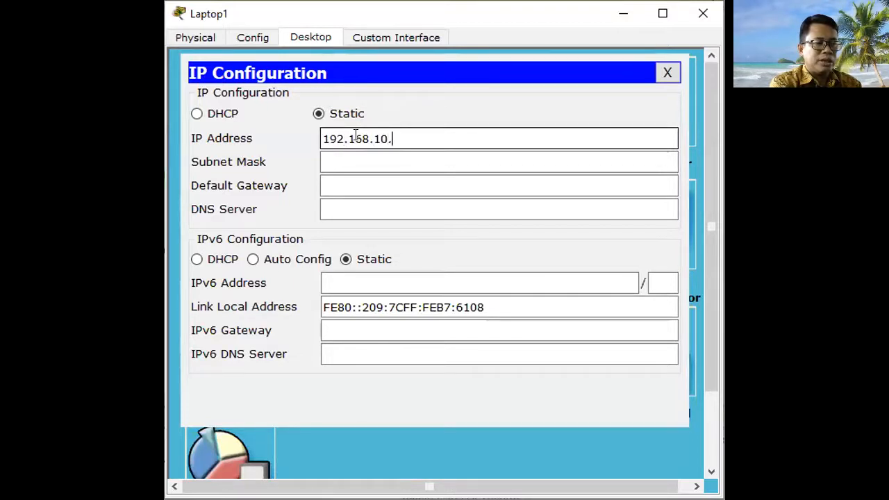
click(431, 160)
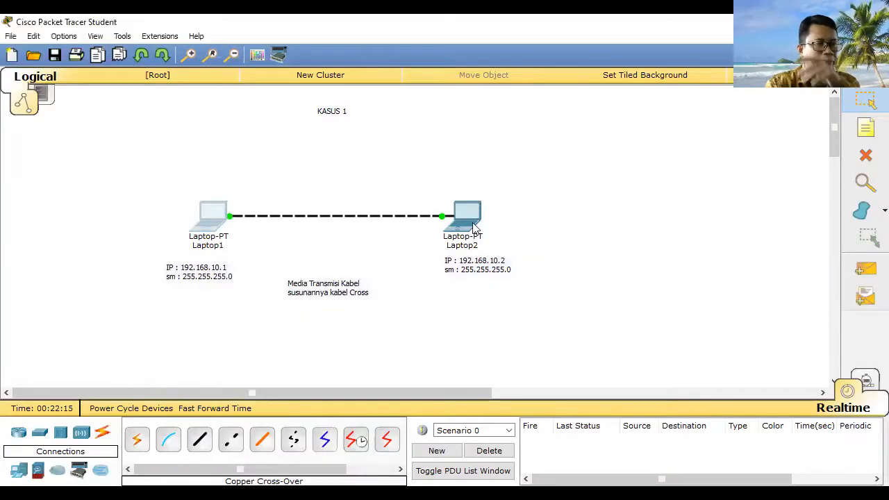
Give Laptop2 the static IP address 192.168.10.2, the default subnet mask 255.255.255.0 and the default gateway 192.168.10.1
click(469, 215)
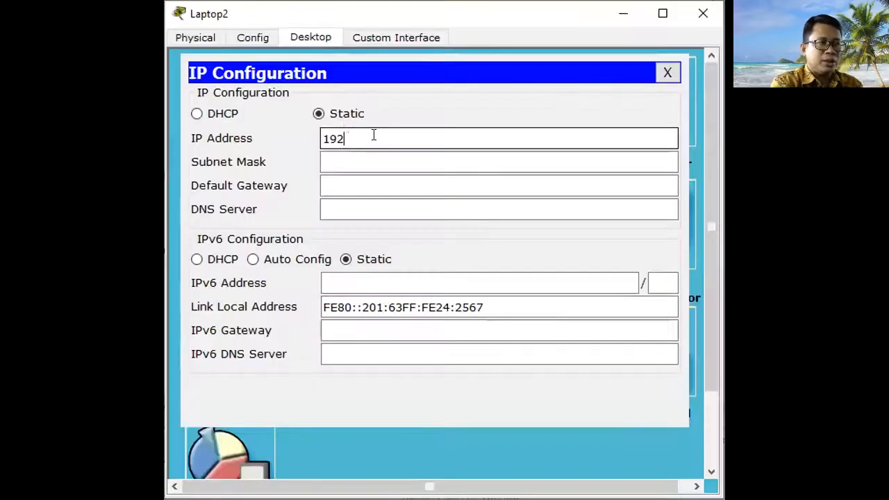
text(.168.10.2)
click(384, 163)
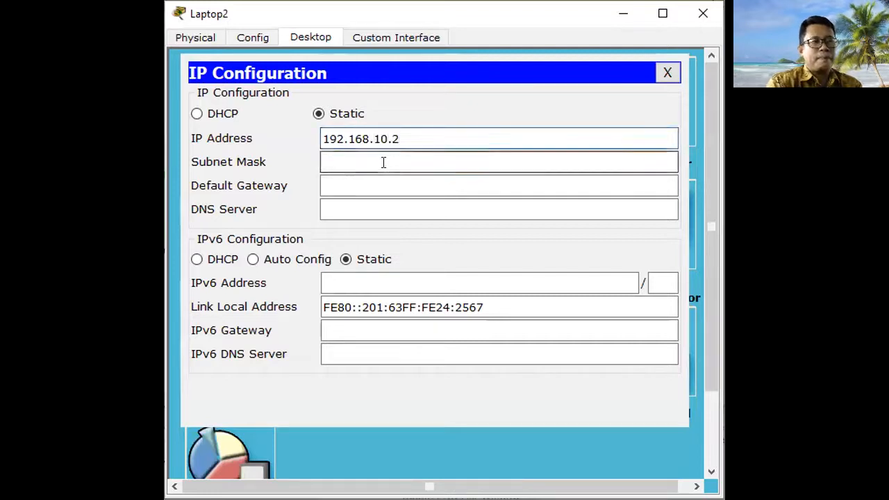
click(389, 184)
text(192.168.10.1)
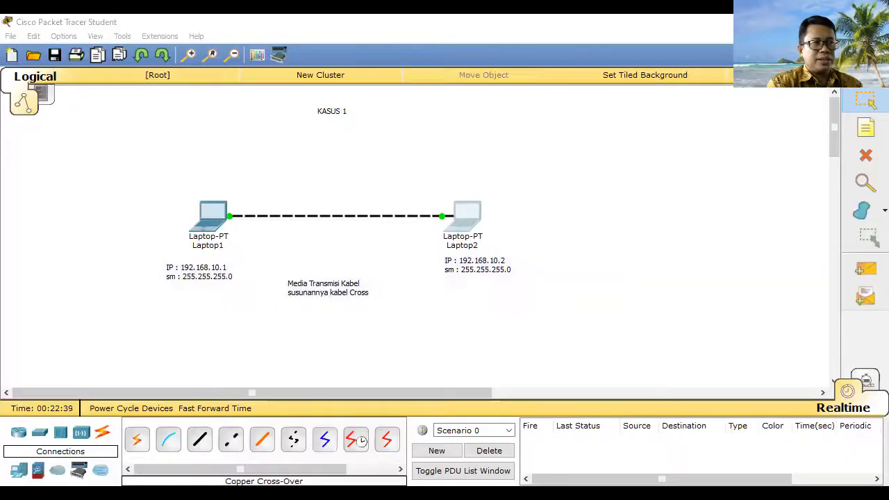
click(364, 63)
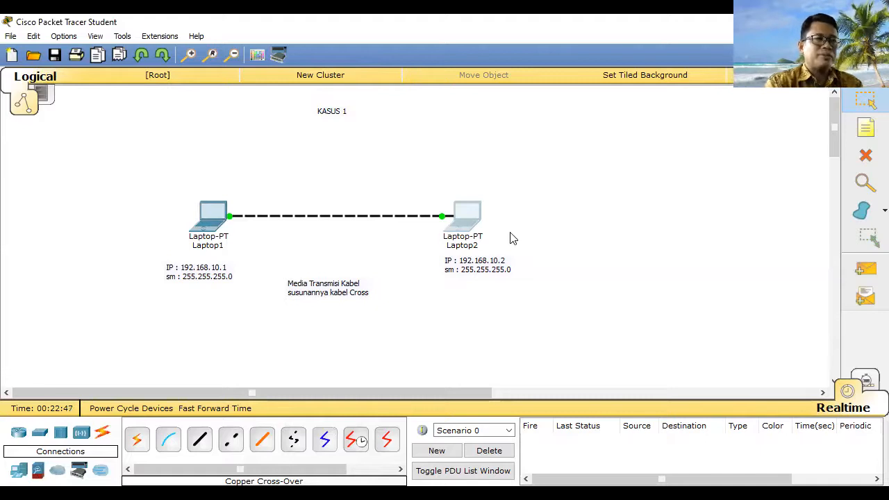
Run ipconfig in Laptop2's command prompt and check its assigned IP address
mouse_move(460, 220)
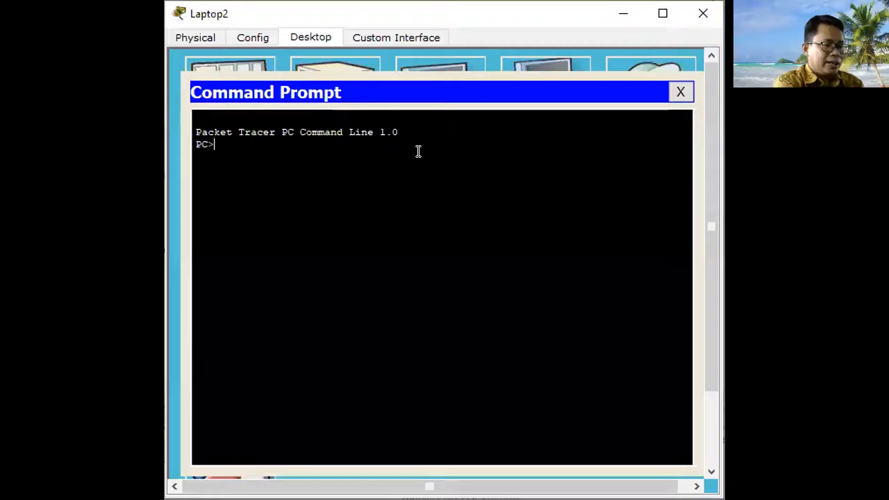
text(ipconfig)
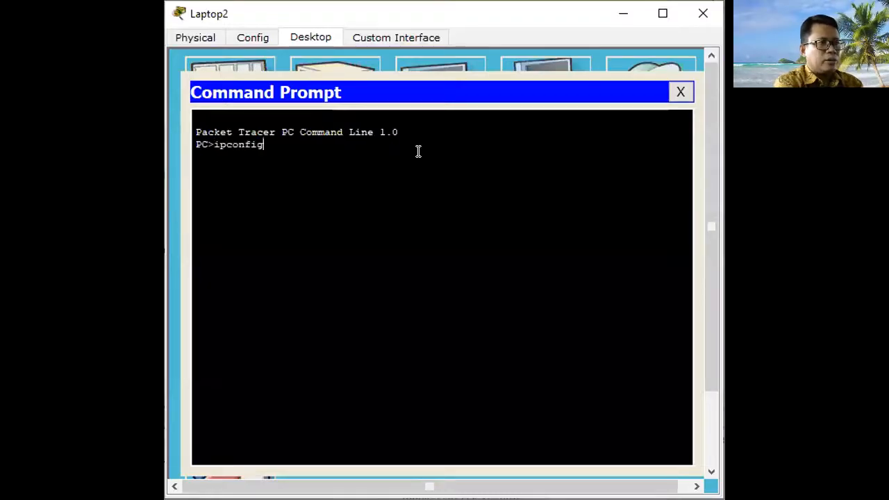
key(Return)
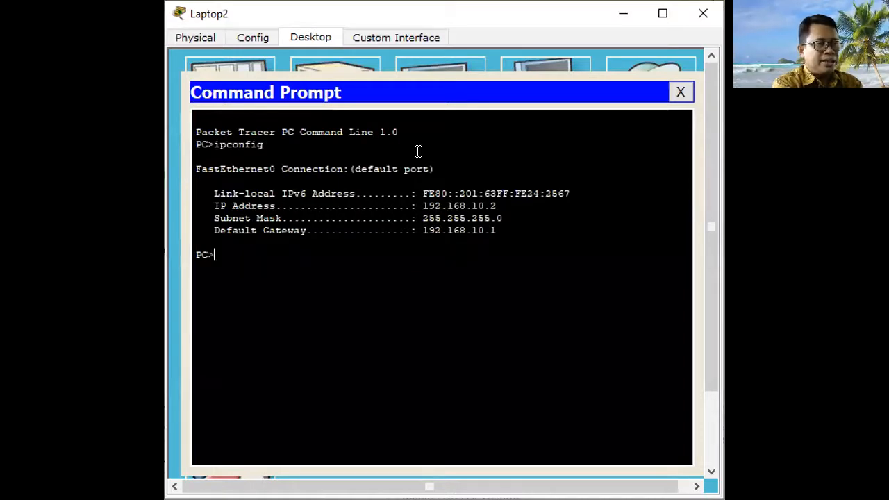
drag(497, 206, 419, 207)
click(340, 240)
click(291, 253)
Ping Laptop2's own address, 192.168.10.2, from its command prompt
text(ping )
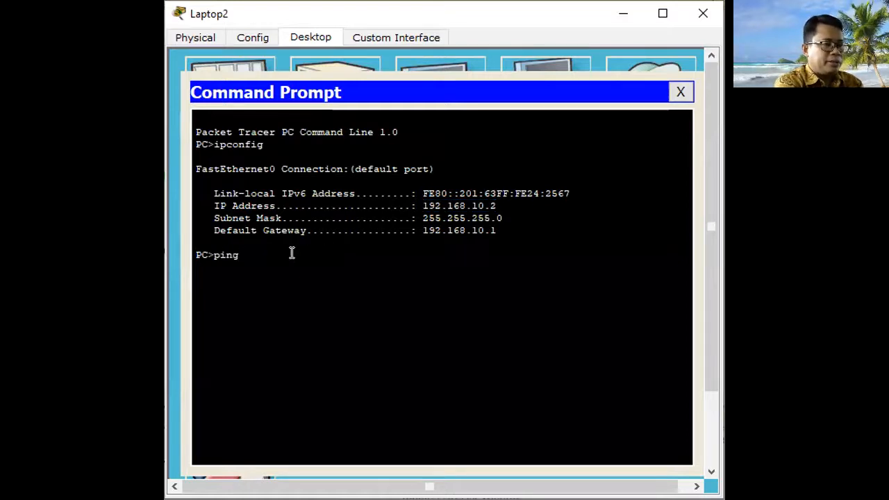
text(192.168.10.2)
key(Return)
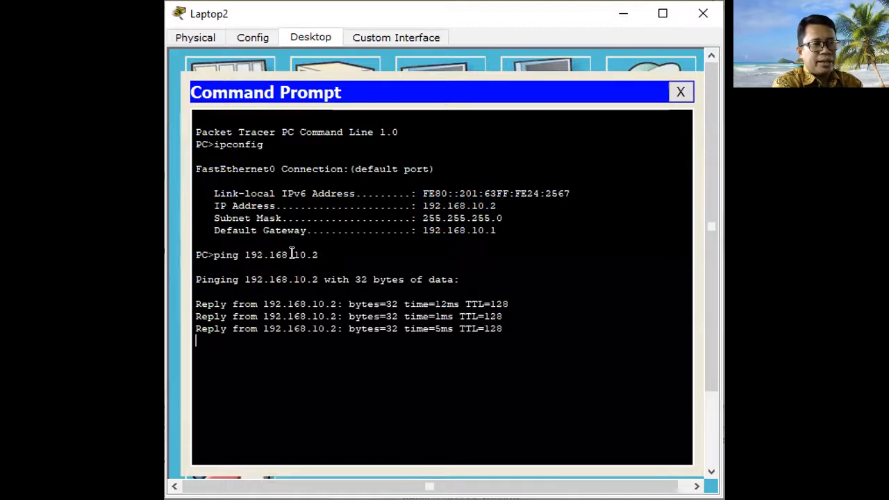
Ping Laptop1 at 192.168.10.1 from Laptop2's command prompt and return to the network workspace
key(Up)
key(BackSpace)
text(192.168.10.1)
key(Return)
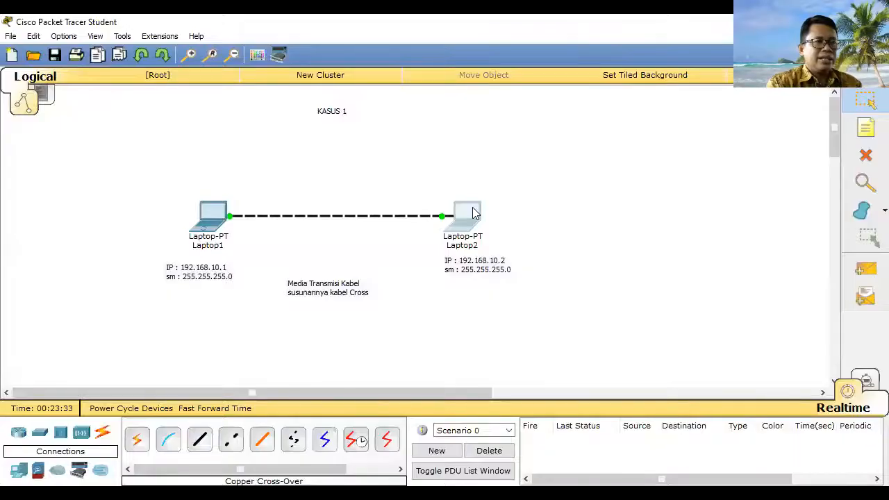
click(474, 213)
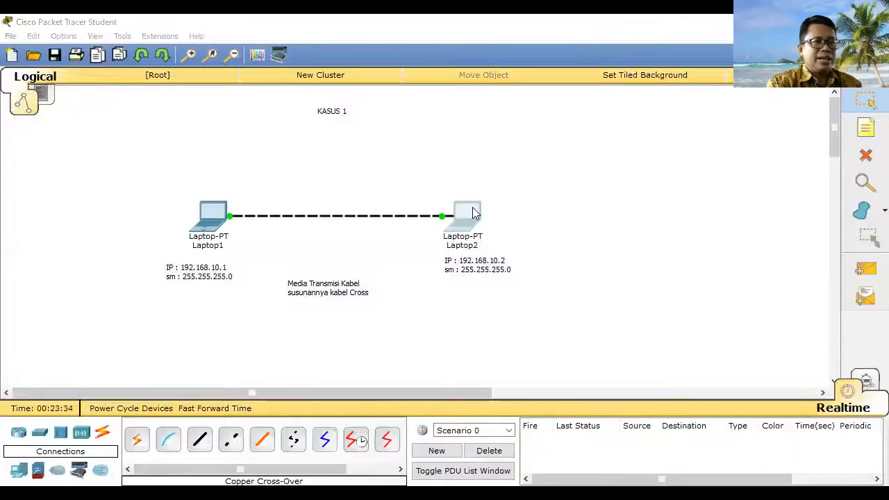
click(695, 197)
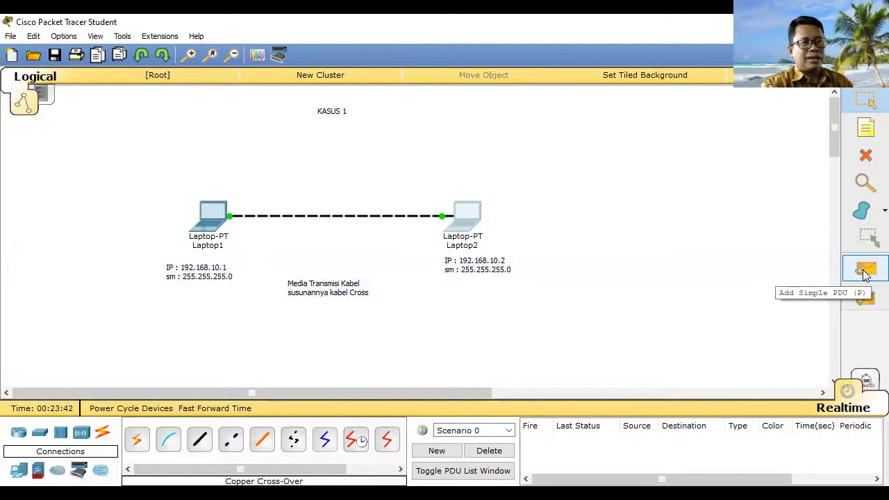
Send a simple PDU from Laptop1 to Laptop2 and play it in Simulation mode with automatic capture
click(865, 272)
click(202, 205)
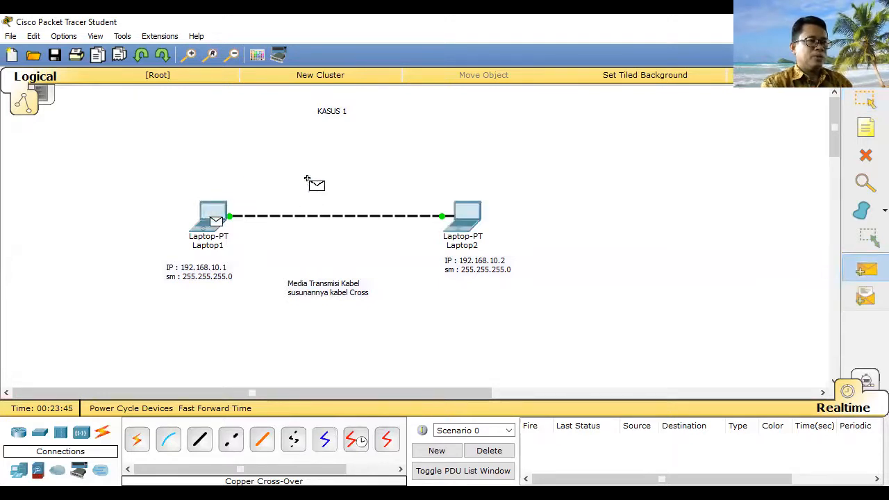
click(459, 211)
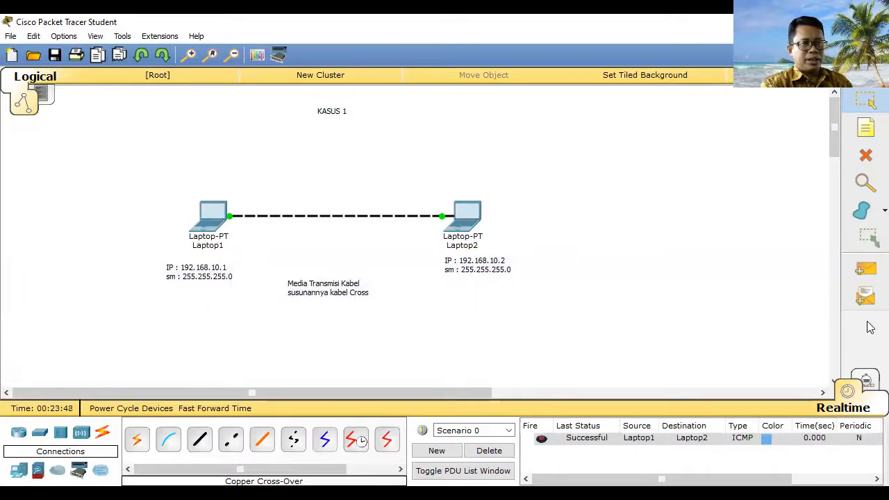
click(867, 381)
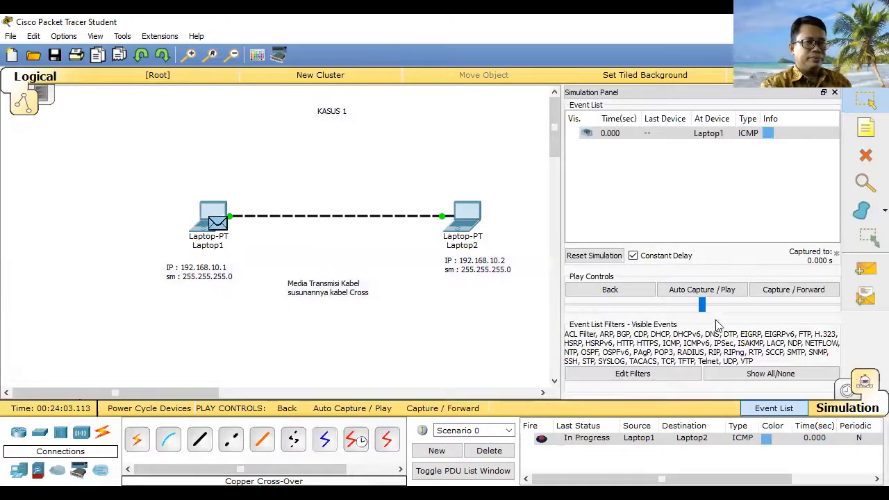
click(722, 290)
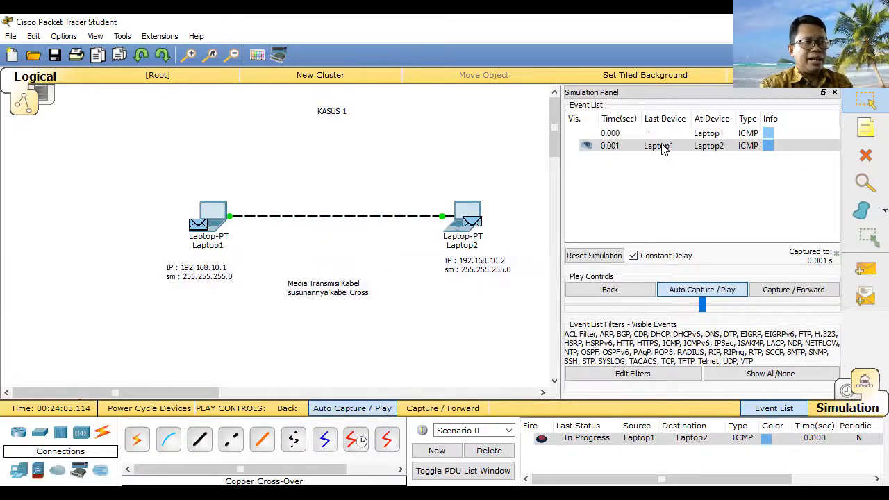
Undock the simulation panel, close it and return the network to Realtime mode
drag(698, 96, 664, 150)
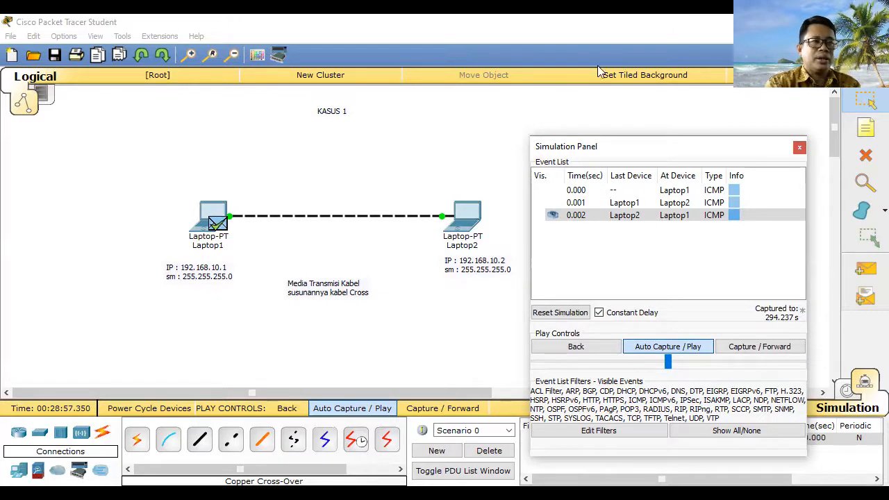
drag(704, 148, 663, 111)
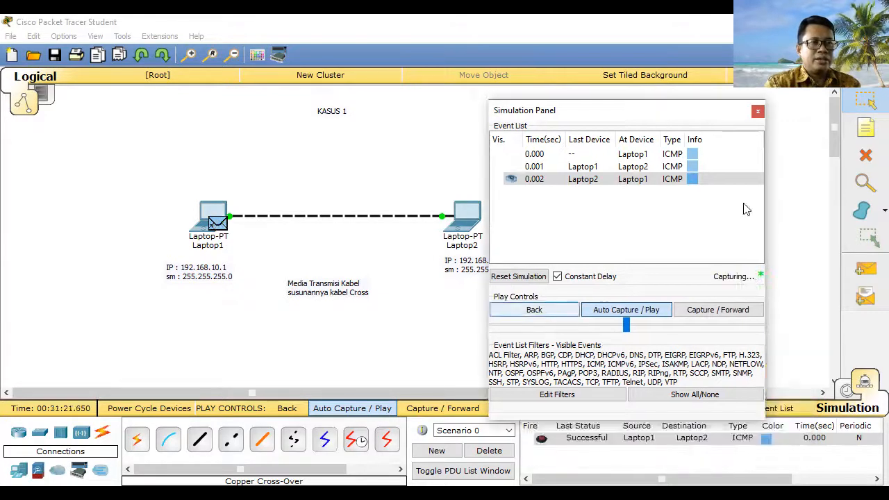
drag(756, 113, 690, 134)
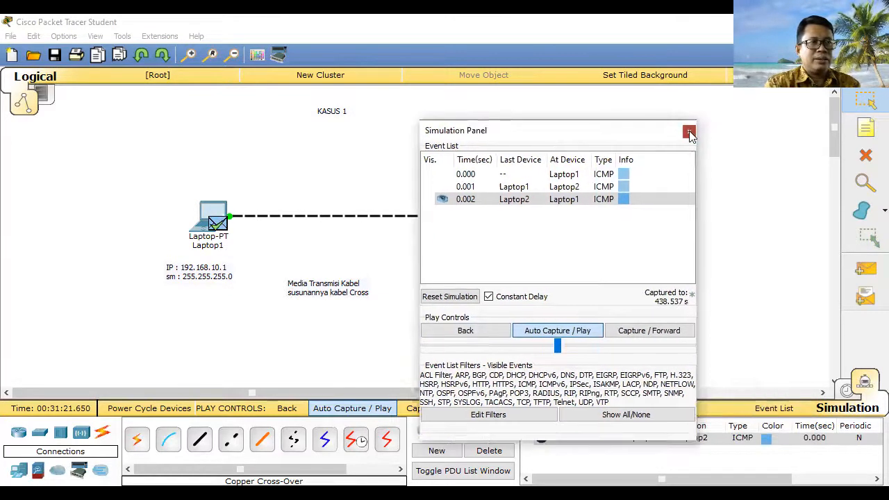
click(688, 132)
click(847, 390)
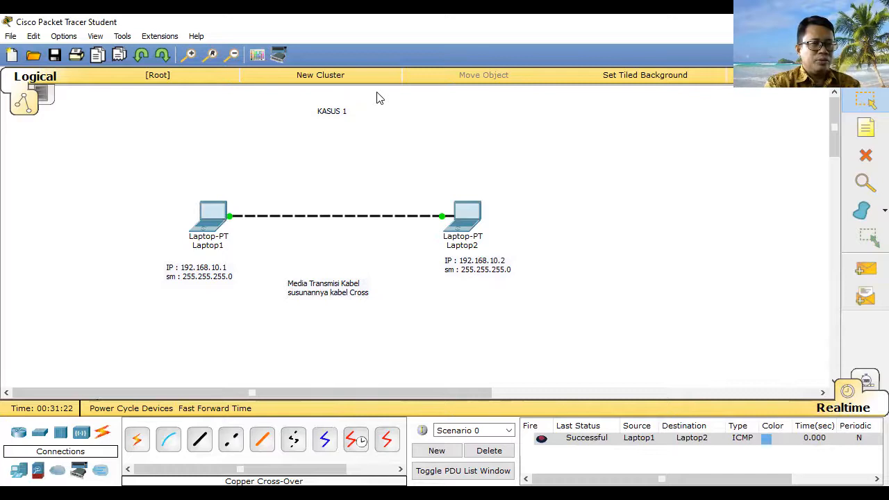
click(370, 329)
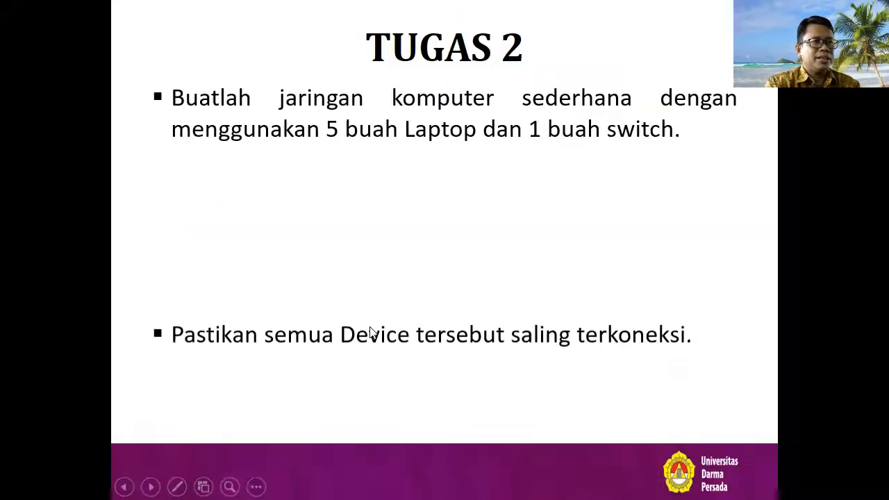
click(370, 328)
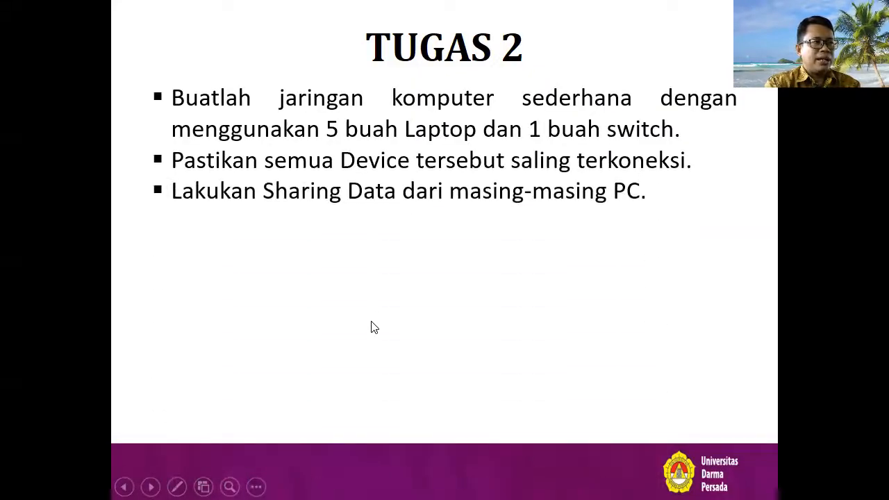
click(372, 327)
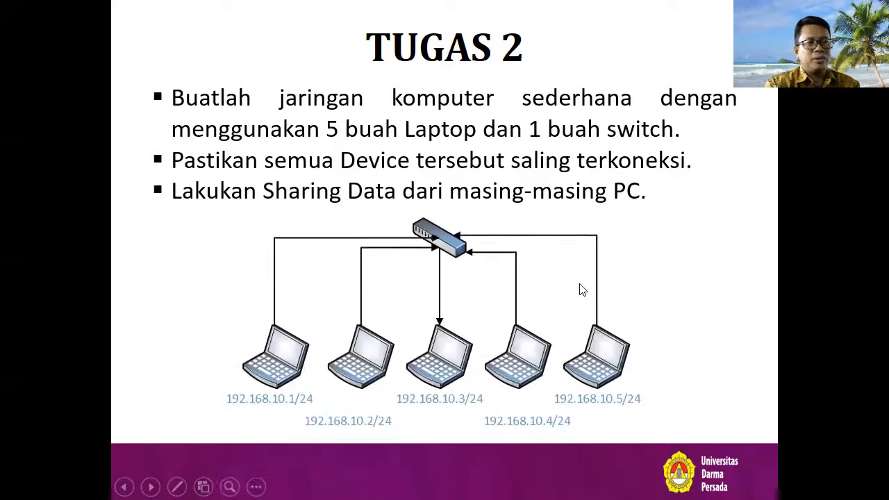
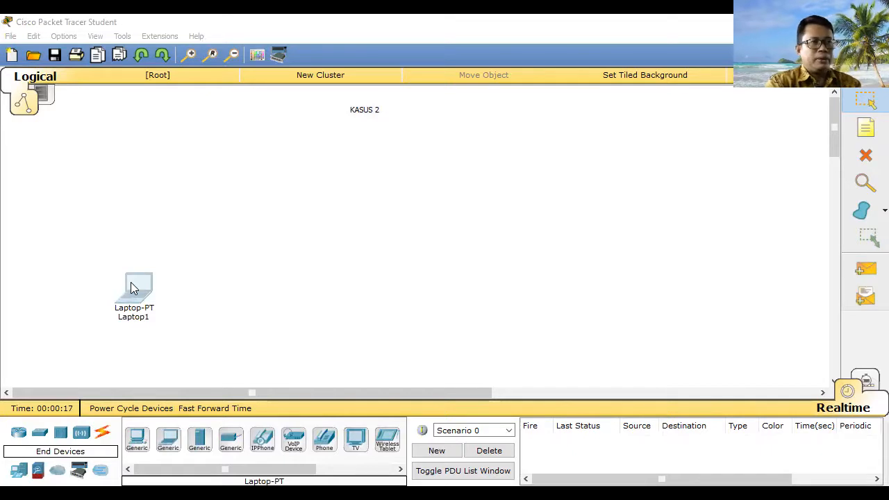
Add four more generic laptops in a row beside Laptop1 under the KASUS 2 title
click(168, 439)
click(264, 283)
click(168, 439)
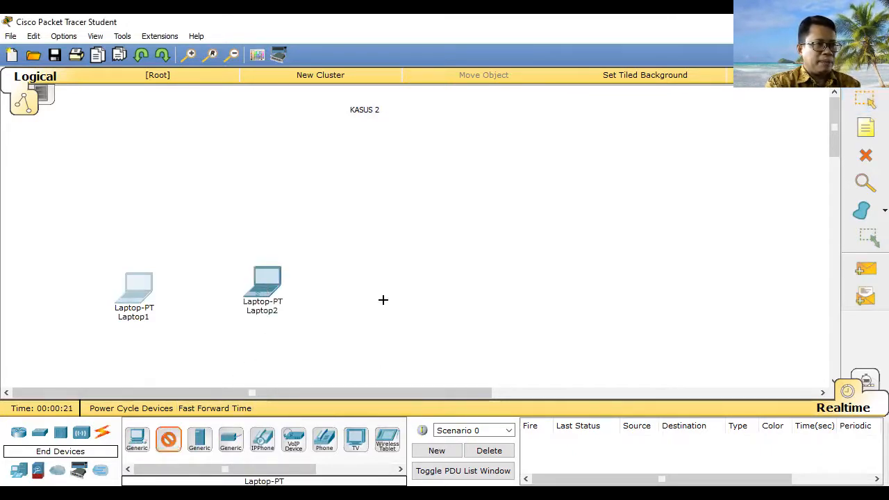
click(383, 300)
click(168, 439)
click(472, 284)
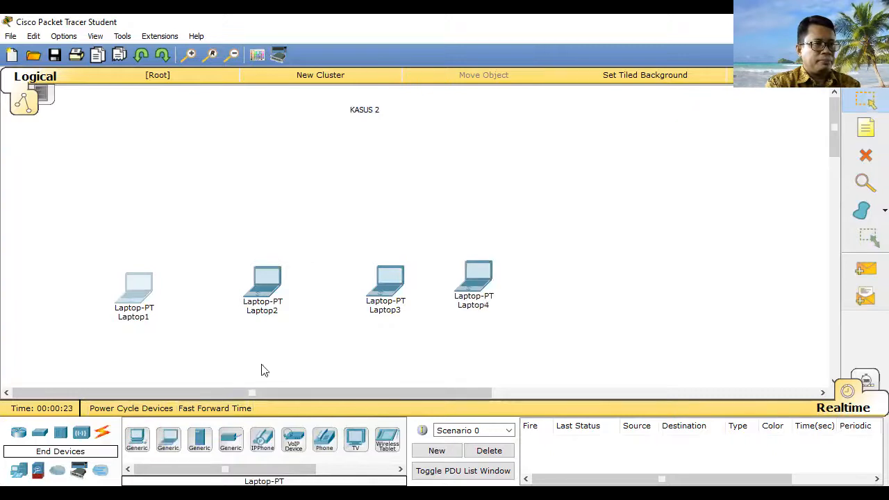
click(168, 439)
click(591, 284)
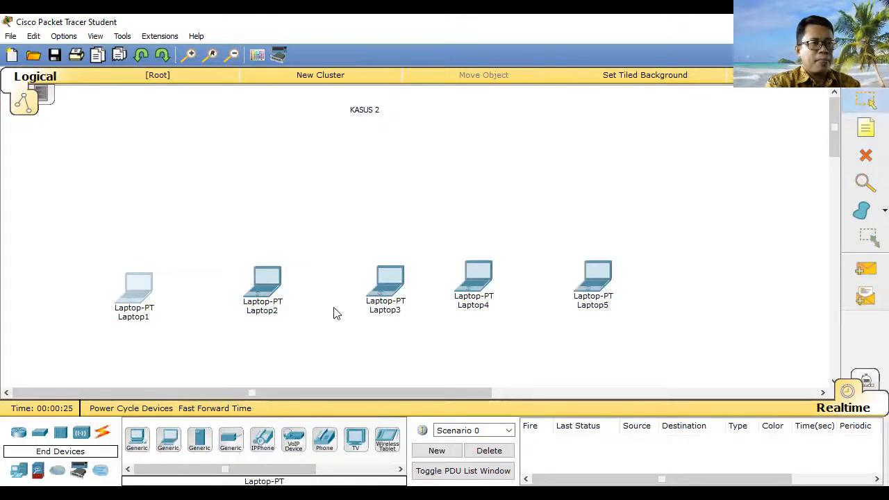
Reposition Laptop2 through Laptop5 so all five laptops form an evenly spaced row
drag(272, 291, 252, 301)
drag(393, 290, 359, 304)
drag(477, 284, 462, 300)
drag(599, 280, 582, 290)
click(670, 261)
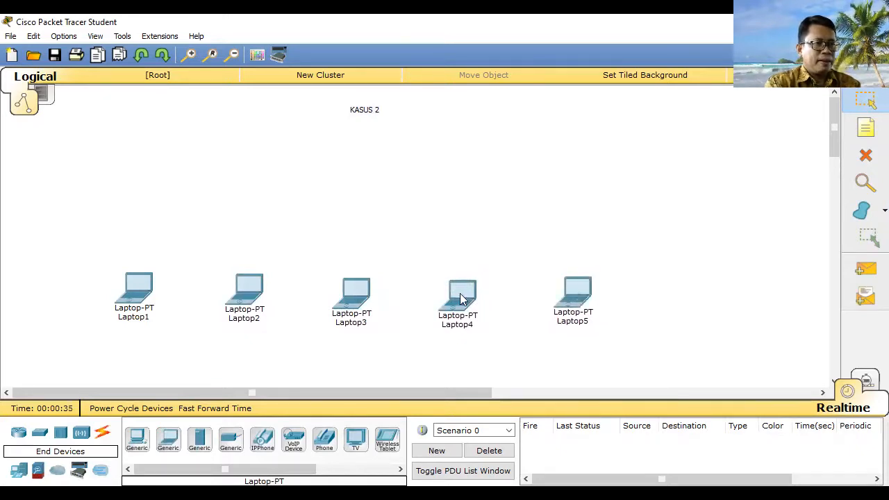
drag(458, 294, 457, 289)
drag(580, 294, 581, 296)
click(633, 226)
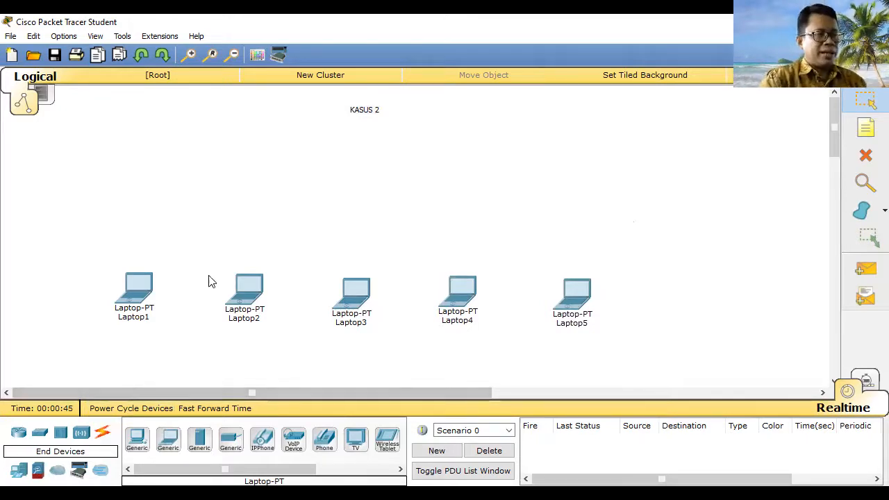
Place a 2950-24 switch just below the KASUS 2 title, above the laptop row
mouse_move(335, 295)
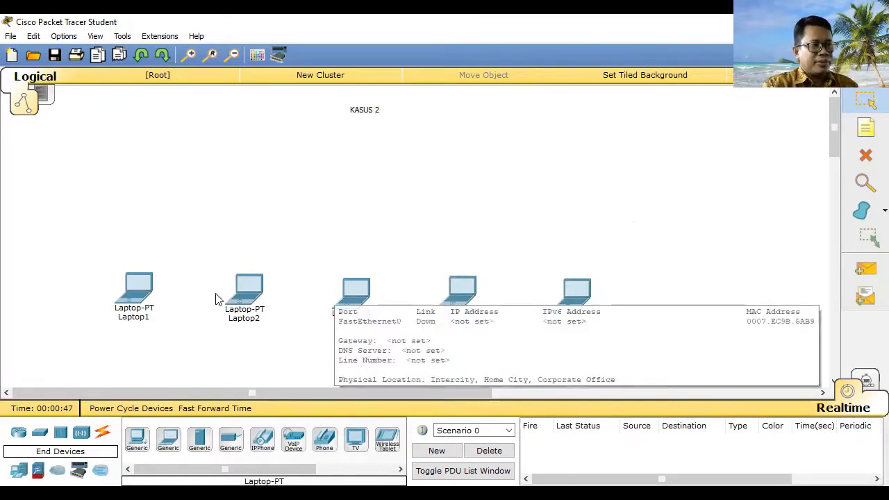
click(41, 437)
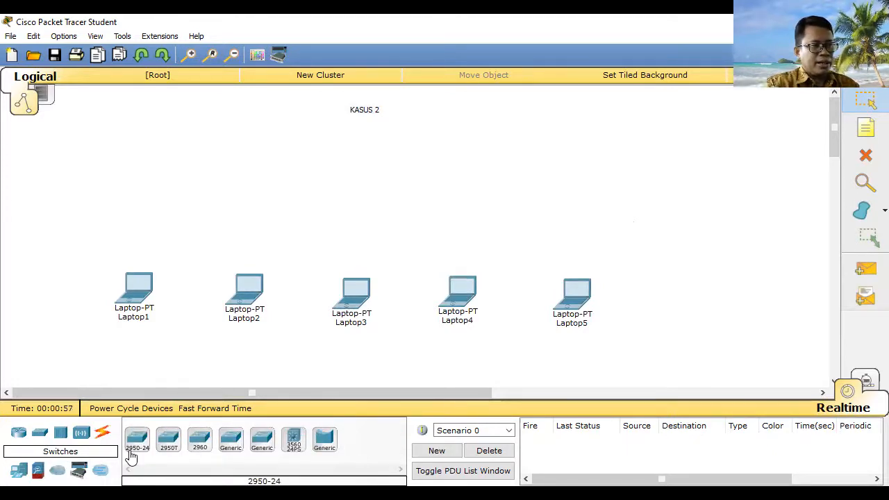
click(136, 439)
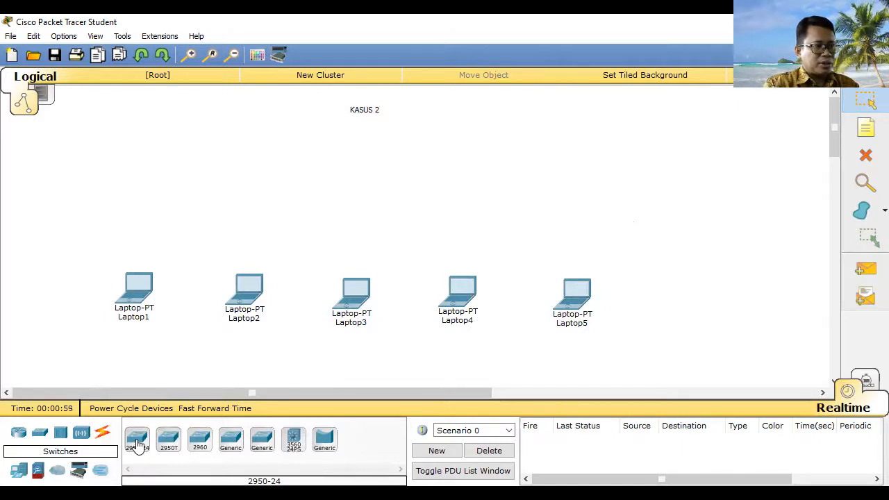
click(370, 143)
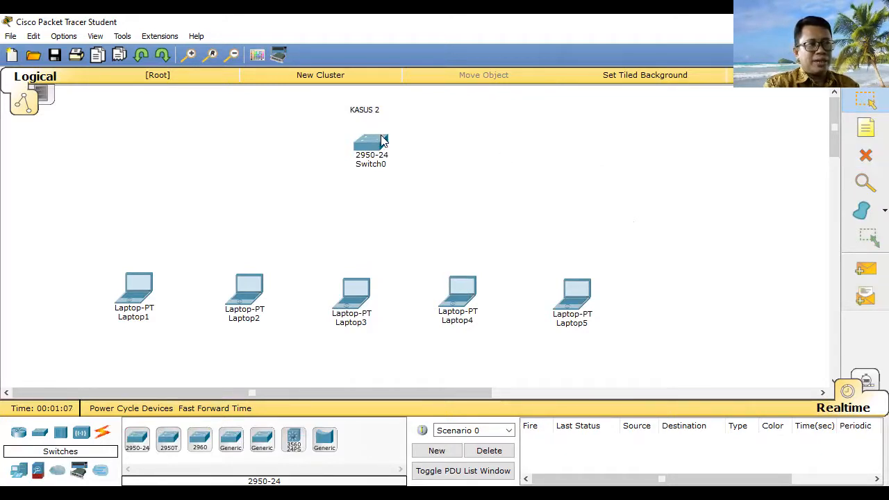
Add the note "Media transmisi Kabel susunan Stright" beside the switch
click(865, 127)
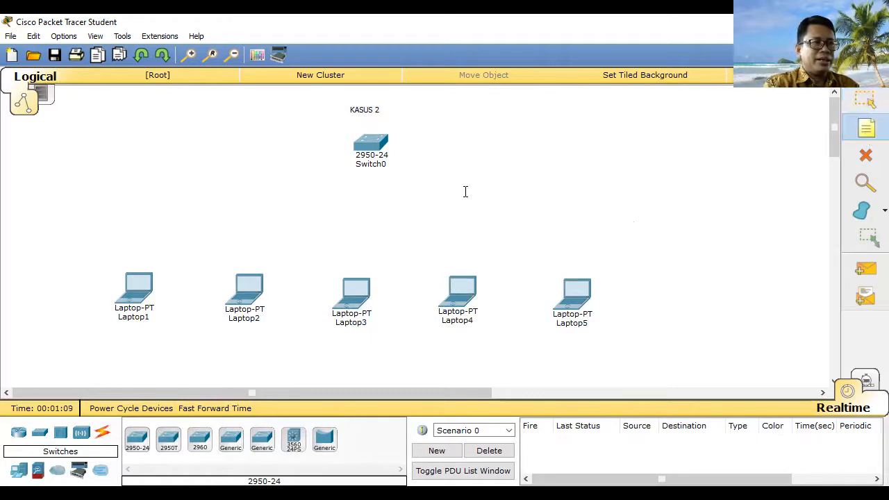
click(478, 166)
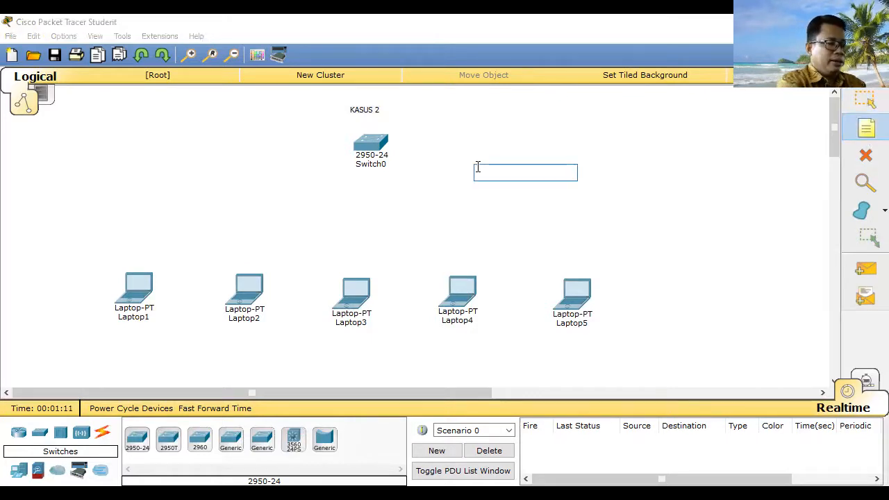
text(Media transmisi Kabel susunan Stright)
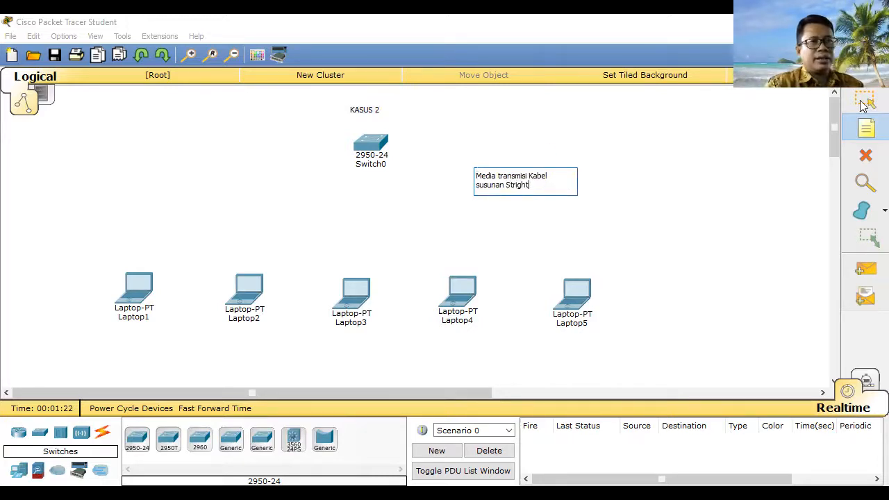
key(Escape)
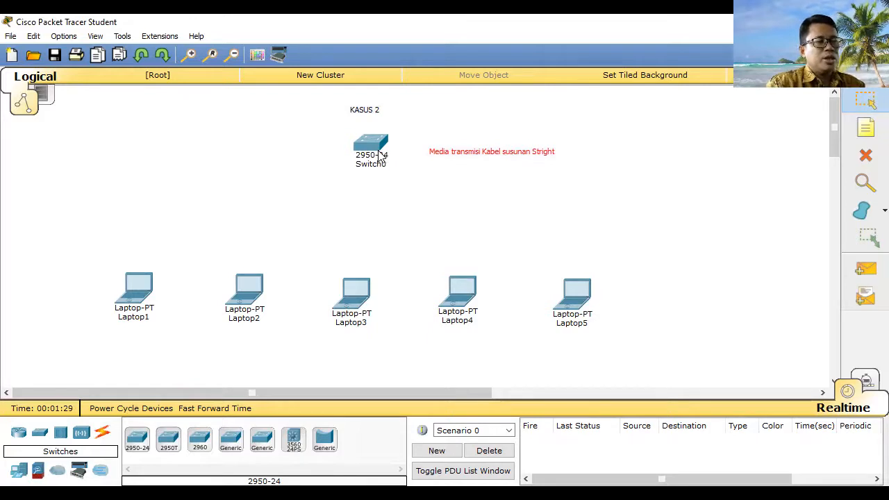
Add a note under Laptop1 reading "IP : 192.168.10.1" and "SM : 255.255.255.0" on two lines
click(866, 128)
click(99, 338)
text(IP : 192)
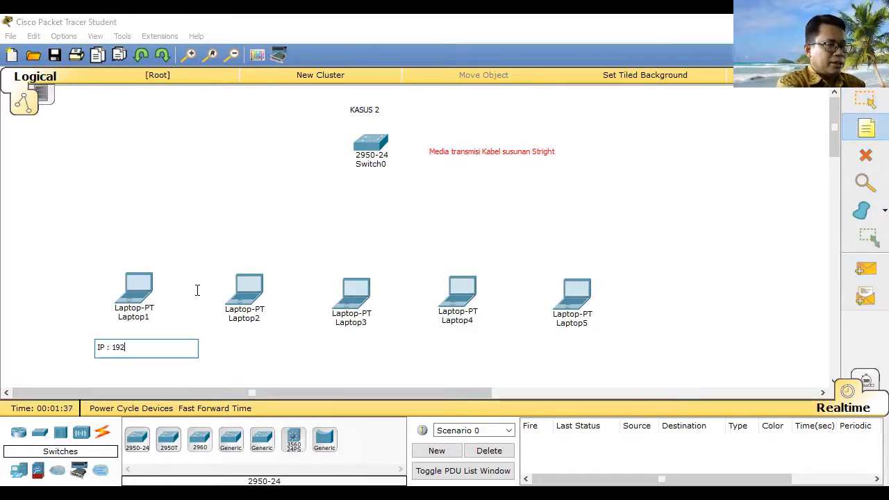
text(.168.10.1)
key(Return)
text(SM : 2)
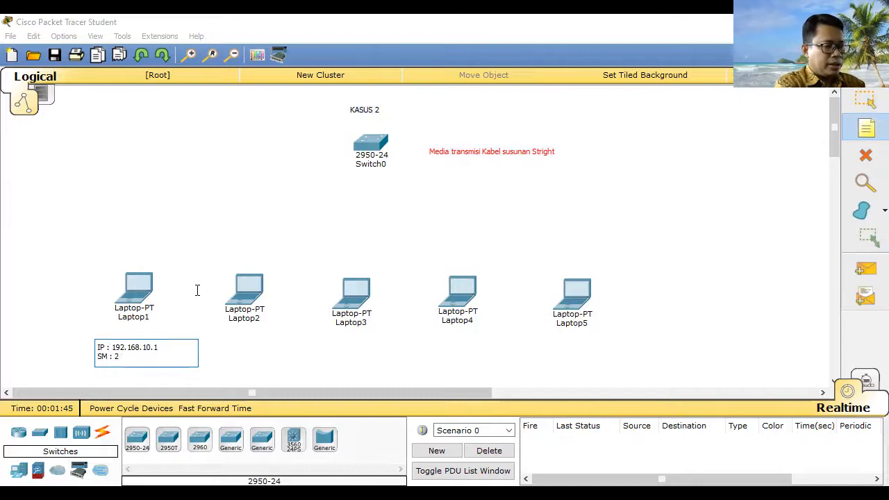
text(44.255.255.0)
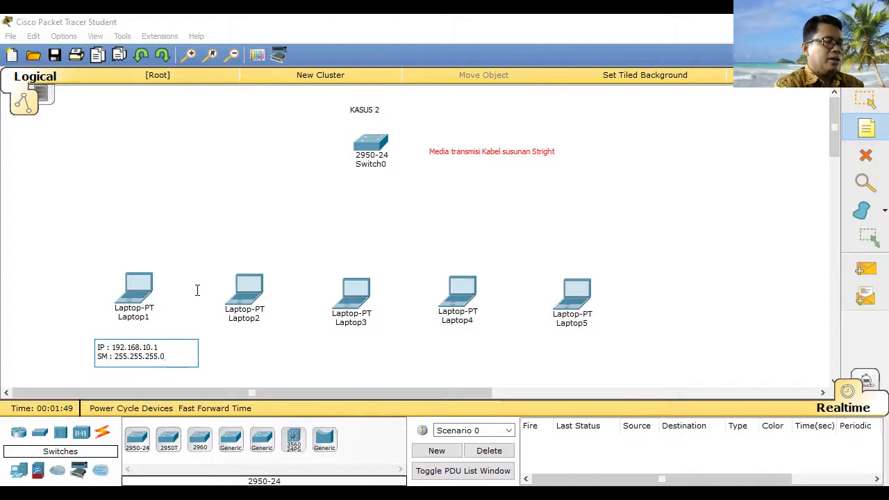
Copy Laptop1's address note to a new note under Laptop2 and change its IP to 192.168.10.2
key(ctrl+a)
key(ctrl+c)
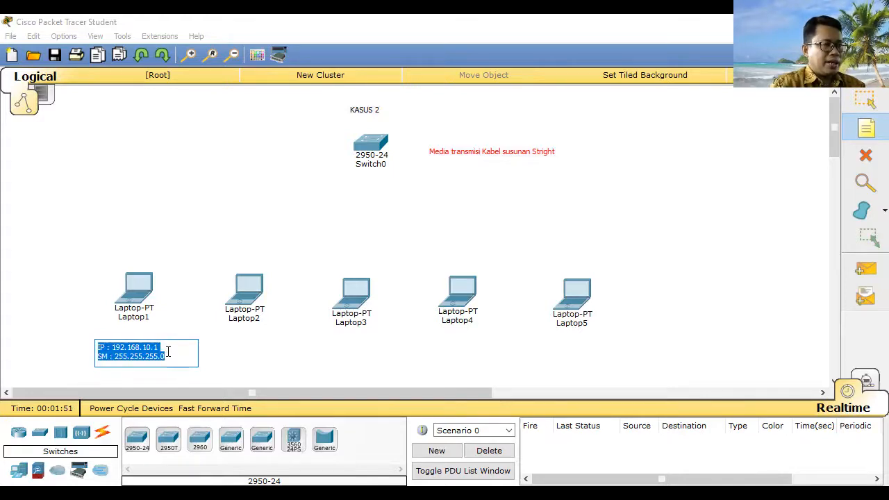
click(220, 340)
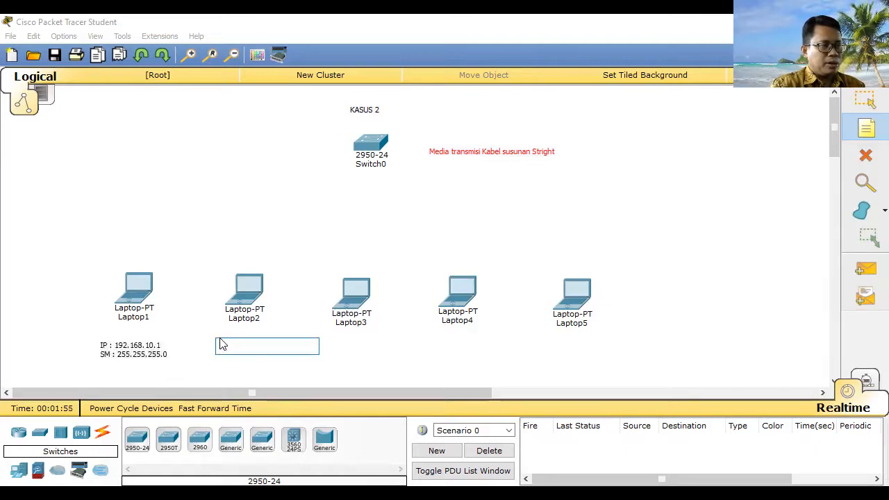
key(ctrl+v)
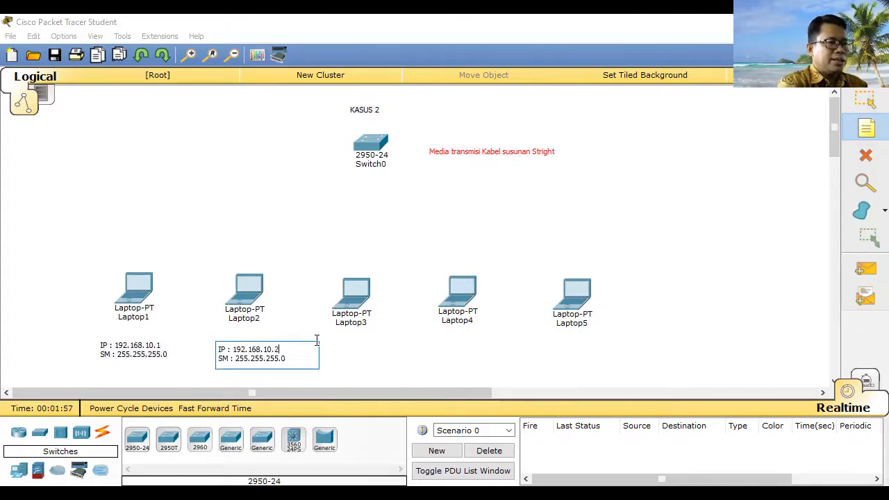
Paste the address note under Laptop3, Laptop4 and Laptop5 with IPs 192.168.10.3, 192.168.10.4 and 192.168.10.5
click(346, 340)
key(ctrl+v)
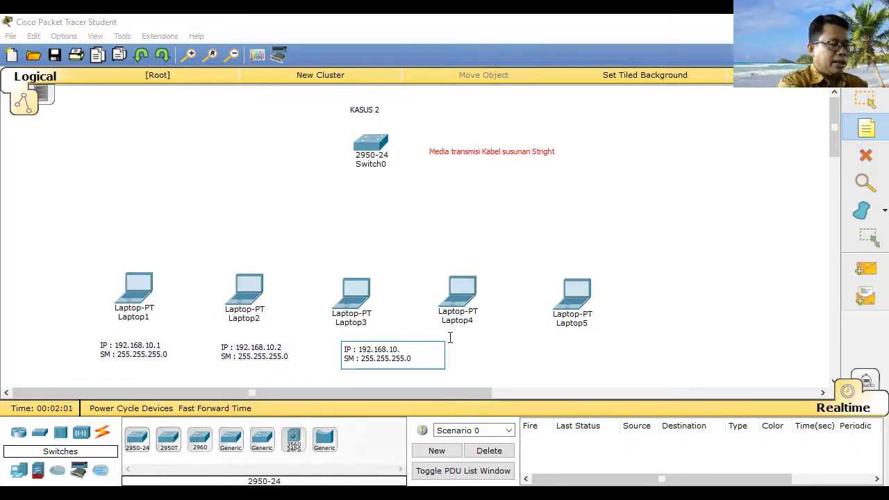
click(464, 345)
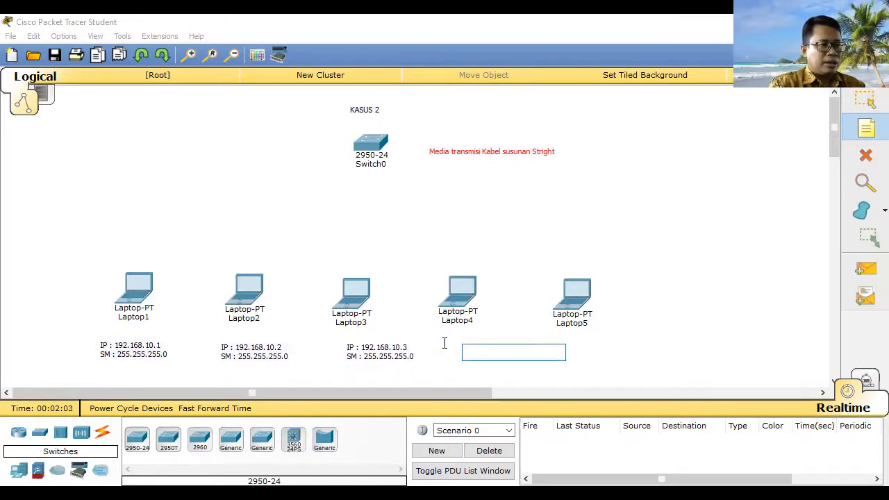
key(ctrl+v)
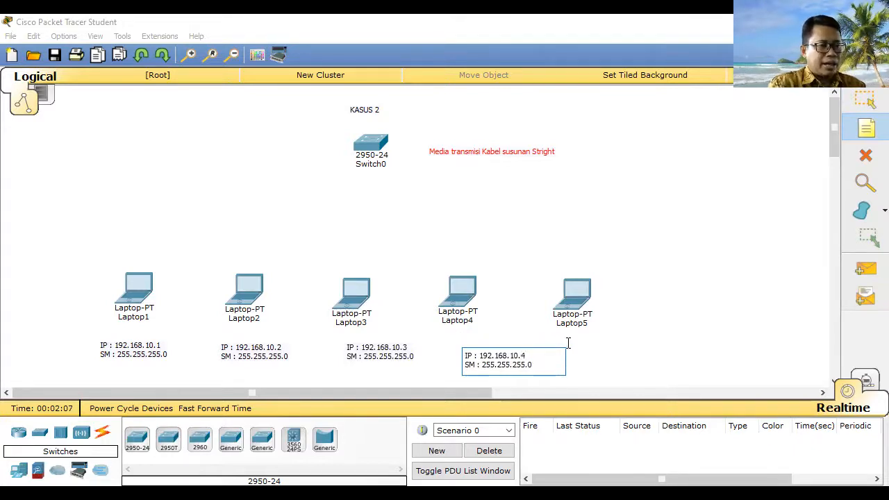
click(568, 343)
key(ctrl+v)
click(648, 347)
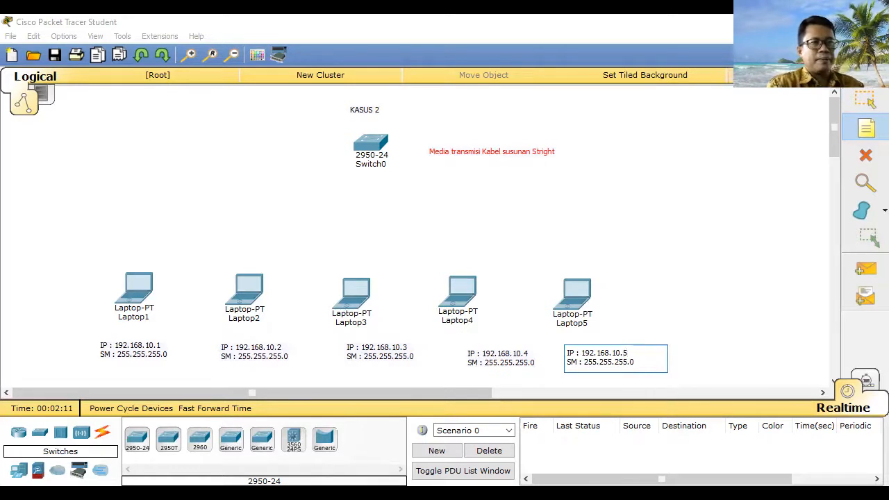
Move the five address notes so each one sits directly beneath its own laptop
click(863, 113)
drag(355, 356, 331, 352)
drag(264, 361, 254, 353)
drag(475, 356, 433, 350)
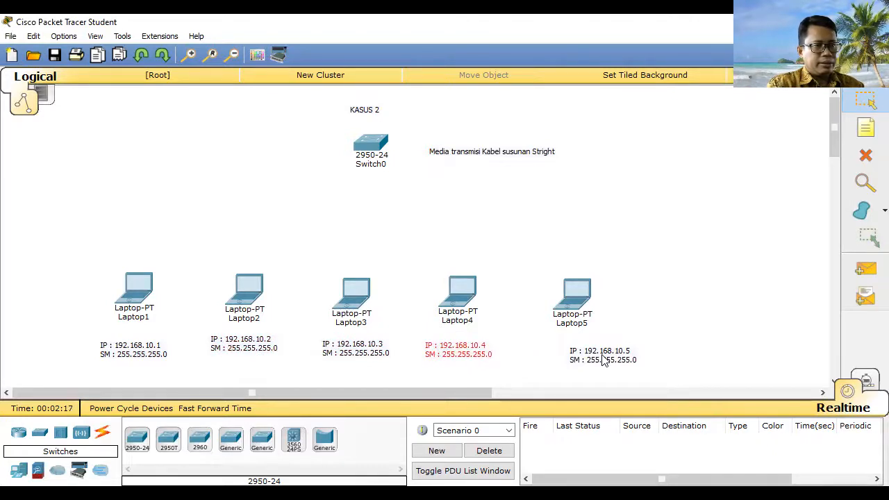
drag(601, 361, 579, 356)
drag(146, 356, 139, 351)
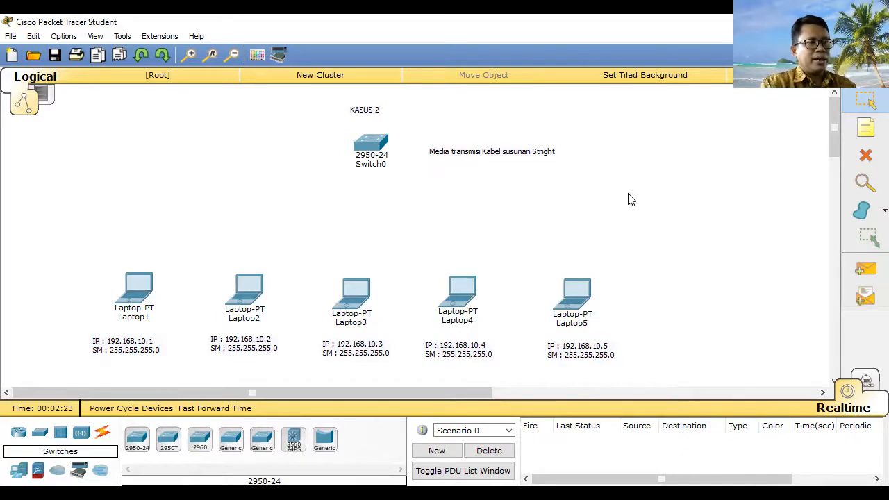
drag(463, 351, 464, 341)
drag(355, 362, 348, 353)
drag(454, 339, 476, 349)
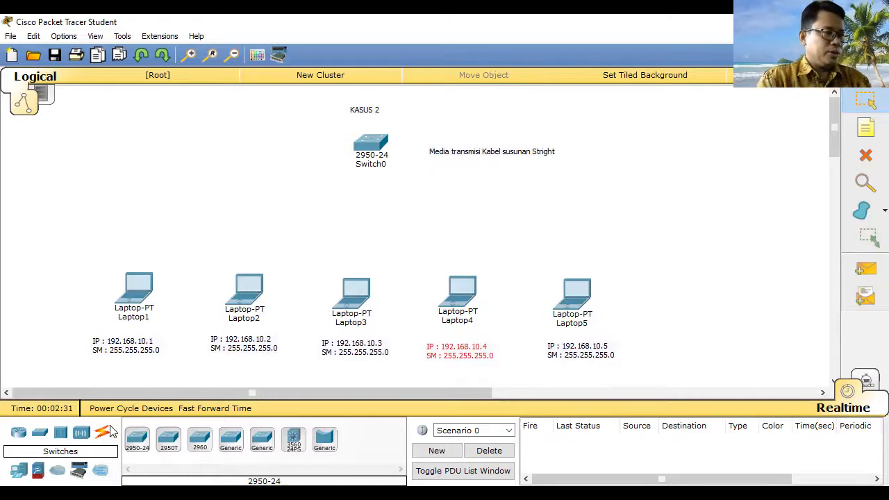
Connect Switch0 FastEthernet0/1 to Laptop1 FastEthernet0 with a Copper Straight-Through cable
click(102, 433)
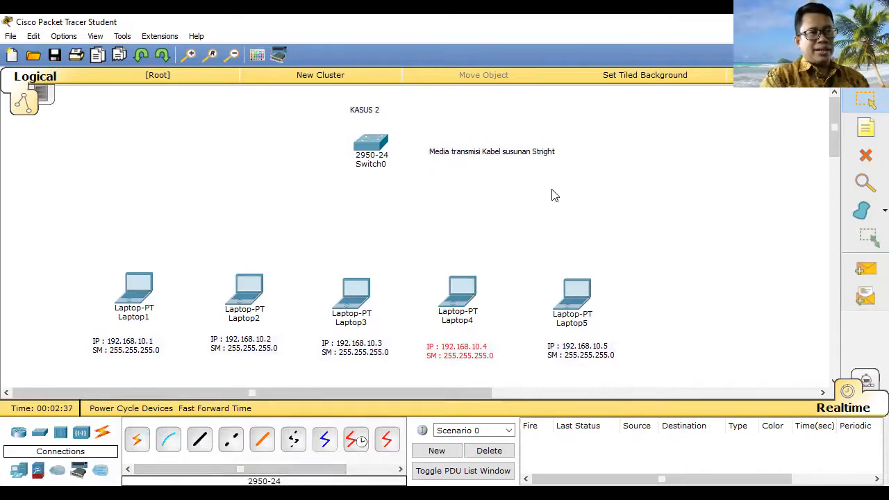
click(205, 443)
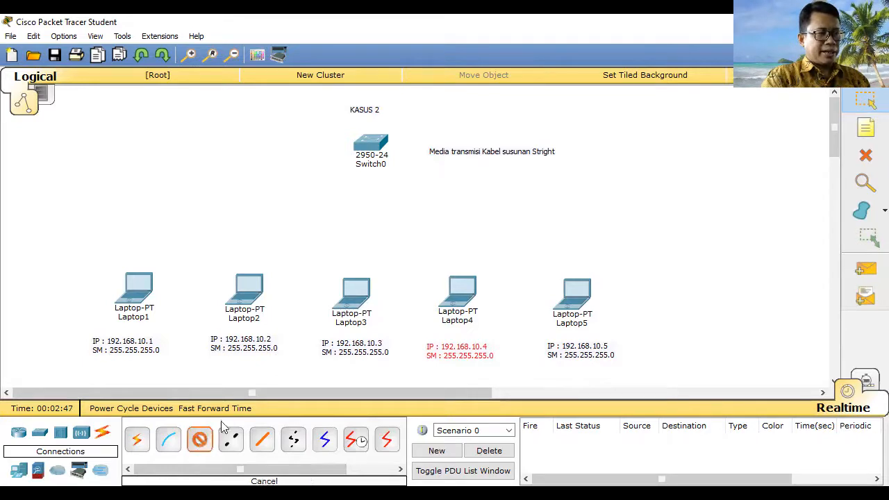
click(375, 144)
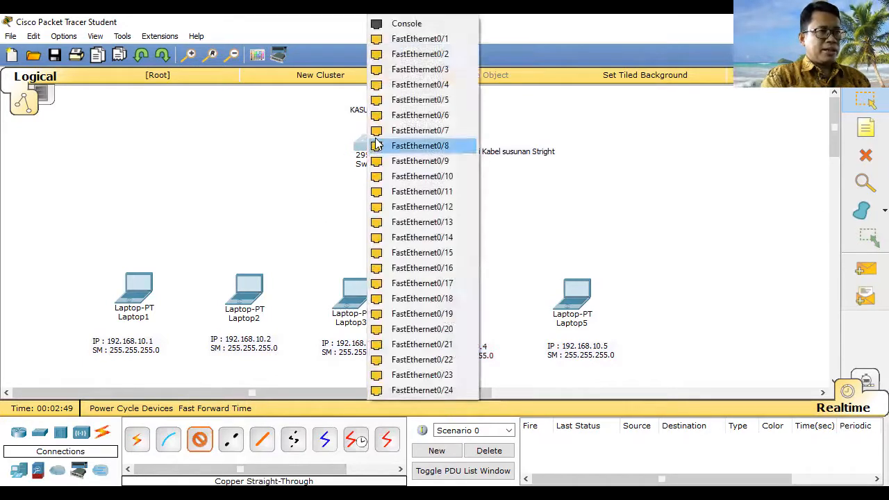
click(438, 40)
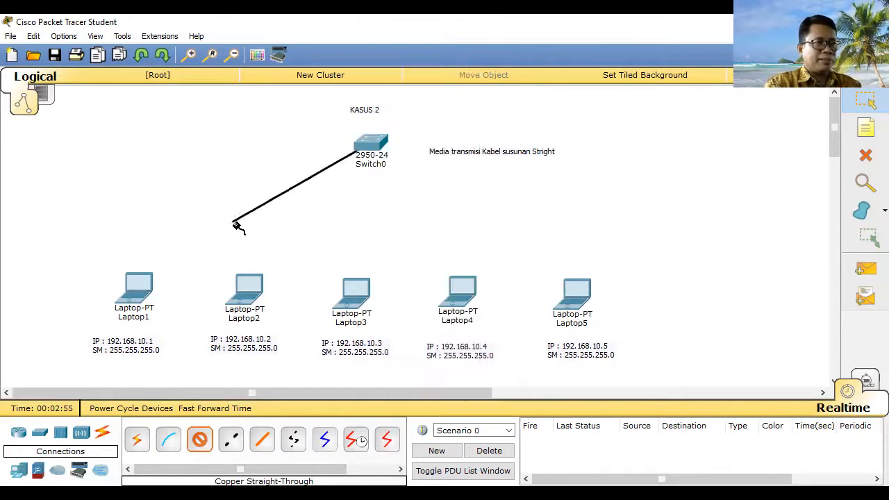
click(135, 292)
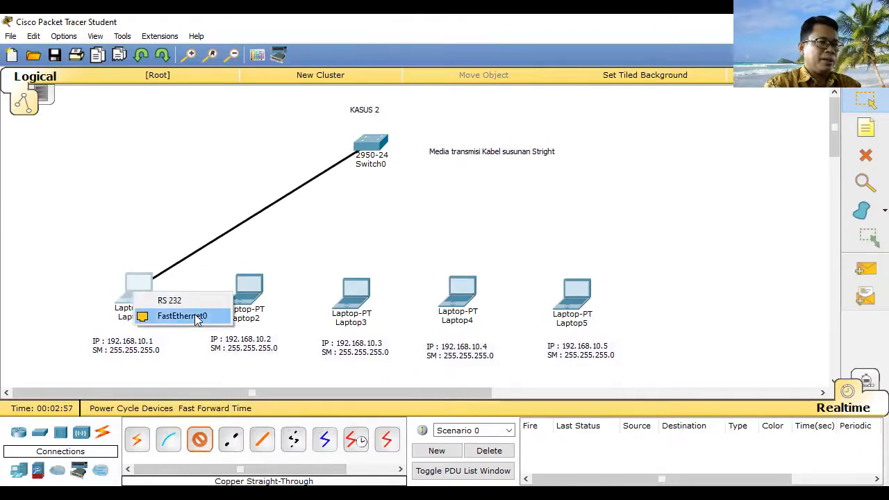
click(194, 316)
Connect Switch0 FastEthernet0/2 to Laptop2 FastEthernet0 with a Copper Straight-Through cable
click(366, 147)
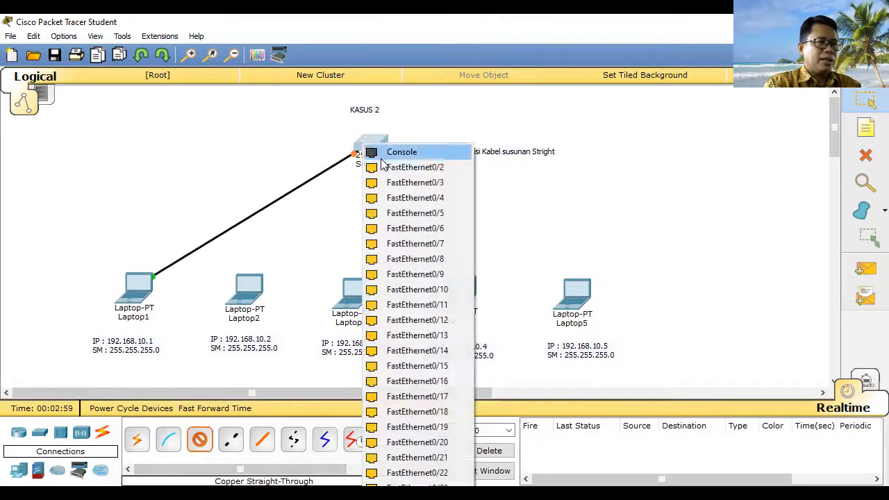
click(414, 168)
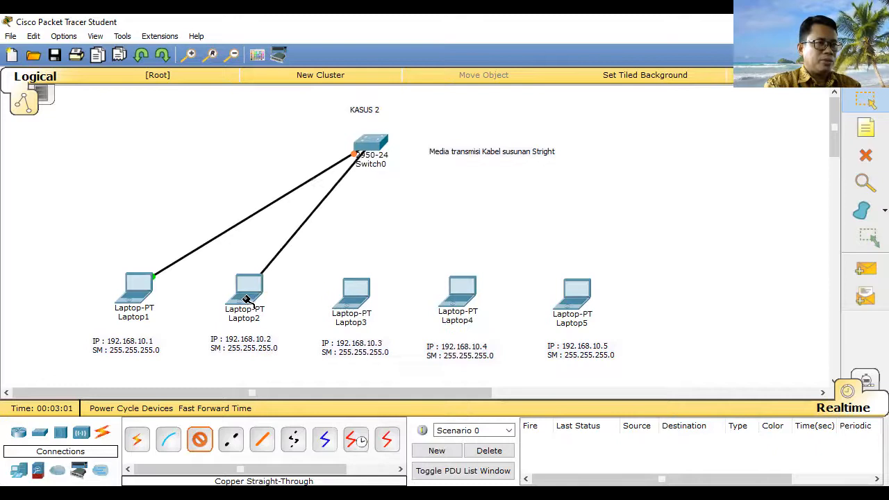
click(249, 294)
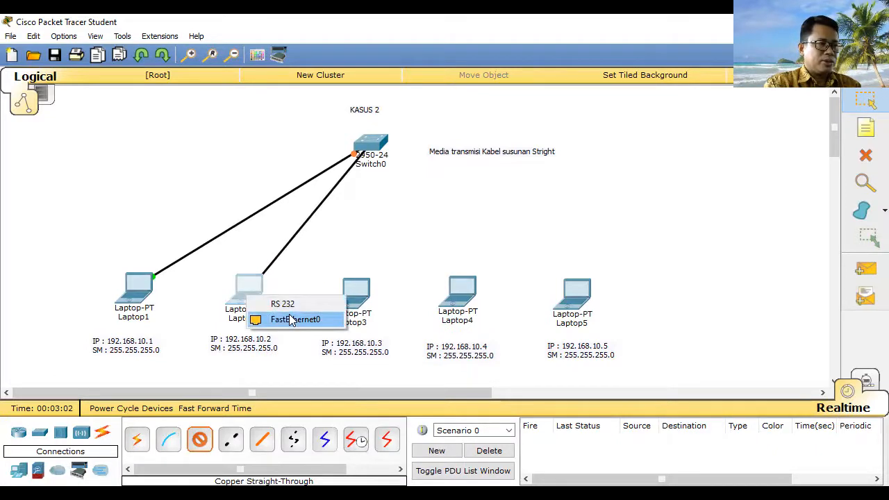
click(292, 320)
click(199, 439)
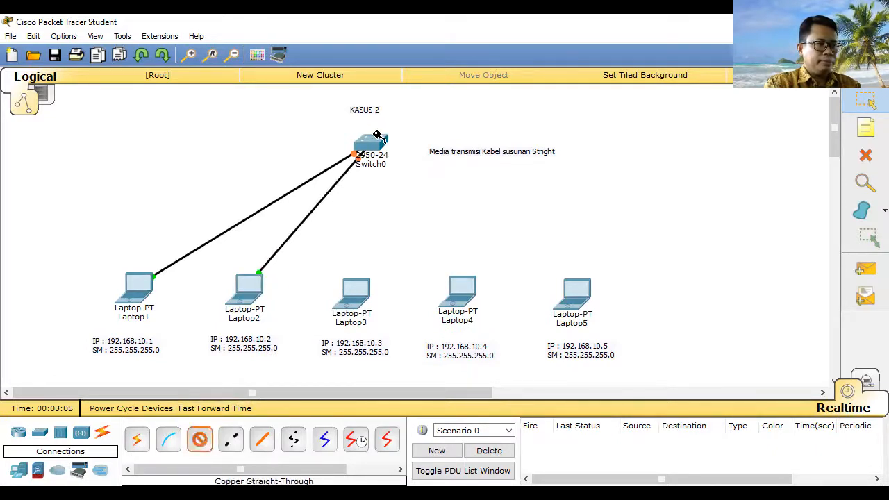
Connect Switch0 FastEthernet0/3 to Laptop3 FastEthernet0 with a Copper Straight-Through cable
click(368, 146)
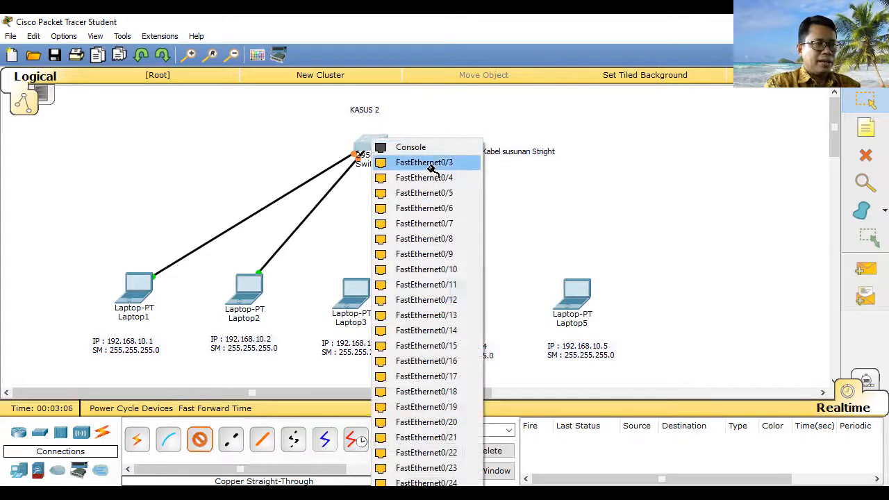
click(424, 162)
click(359, 296)
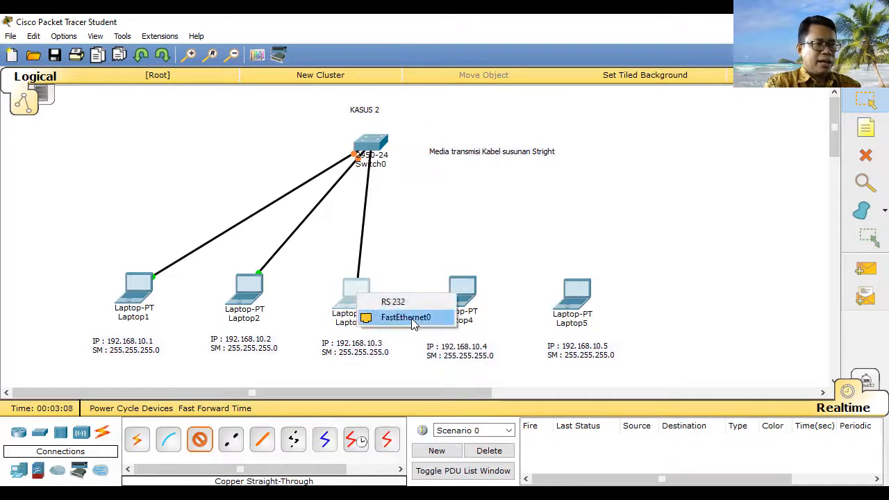
click(410, 318)
Connect Switch0 FastEthernet0/4 to Laptop4 FastEthernet0 with a Copper Straight-Through cable
click(200, 439)
click(369, 140)
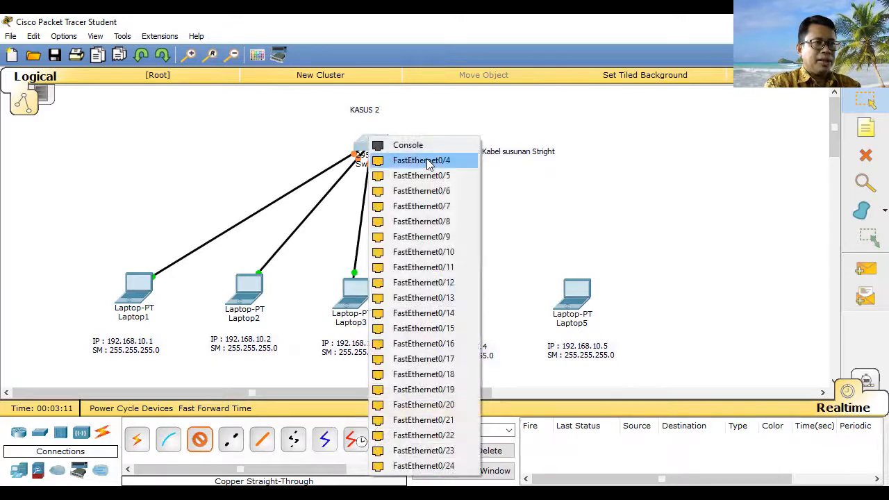
click(427, 160)
click(461, 292)
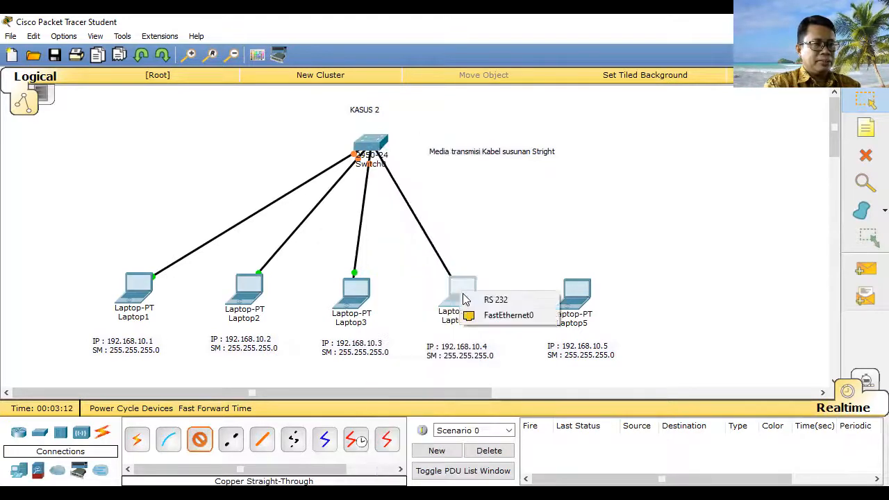
click(514, 315)
Connect Switch0 FastEthernet0/5 to Laptop5 FastEthernet0 with a Copper Straight-Through cable, and shift the KASUS 2 title slightly above the switch
click(199, 439)
click(370, 140)
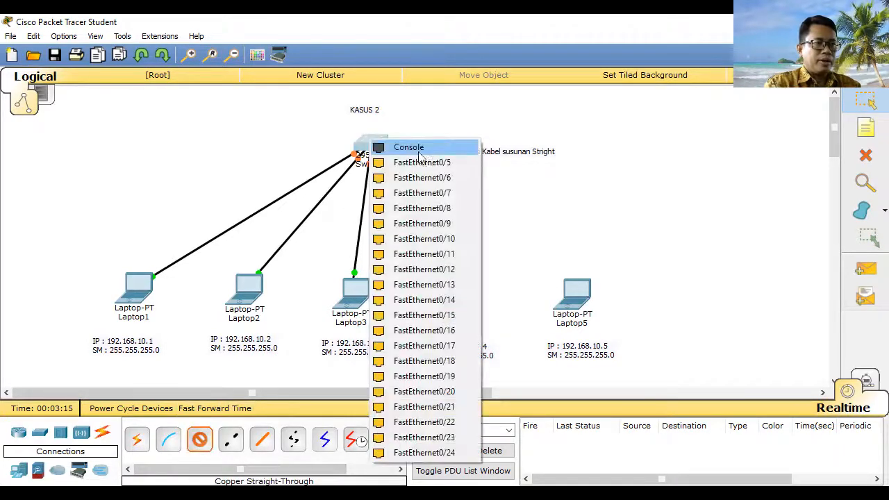
click(432, 162)
click(574, 295)
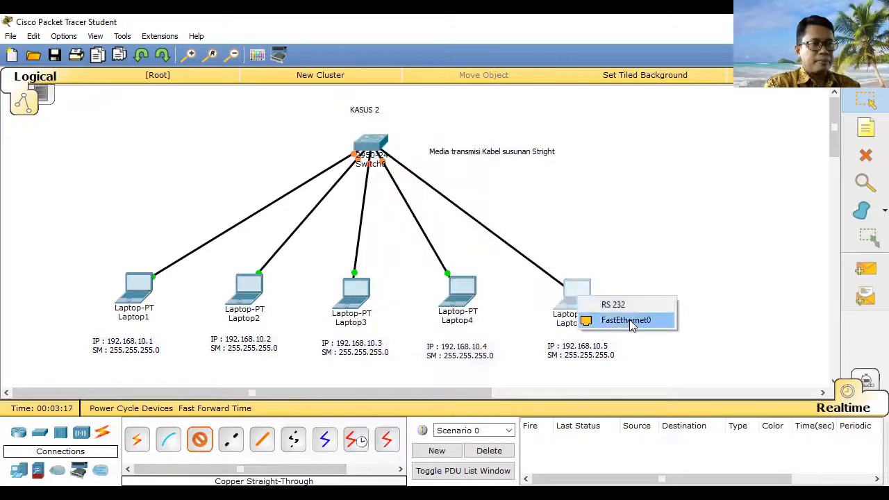
click(625, 317)
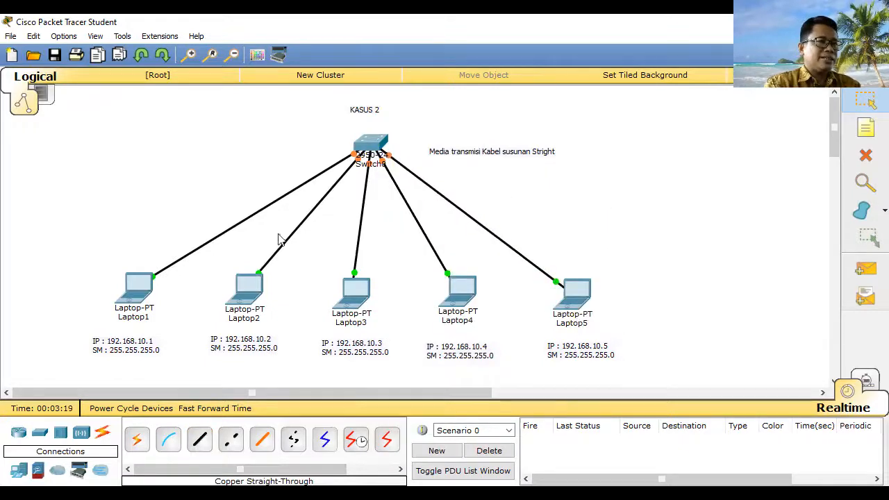
drag(373, 107, 387, 109)
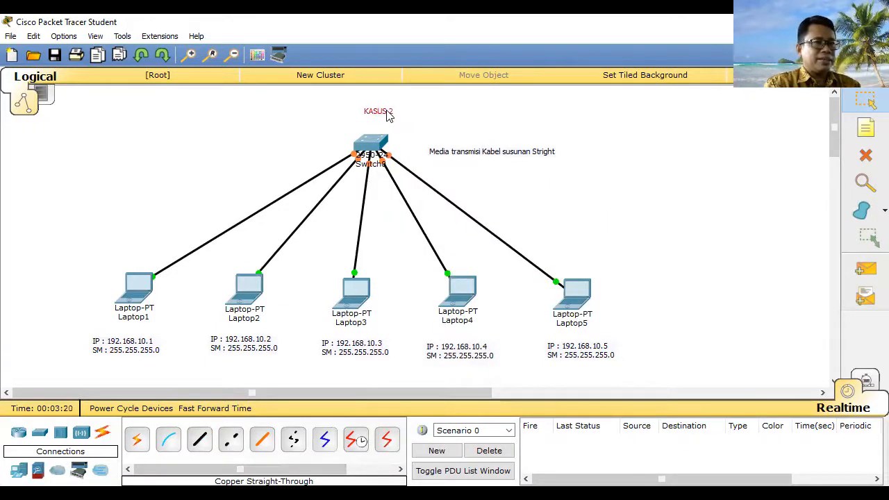
Give Laptop1 the static IP address 192.168.10.1 with subnet mask 255.255.255.0
click(136, 283)
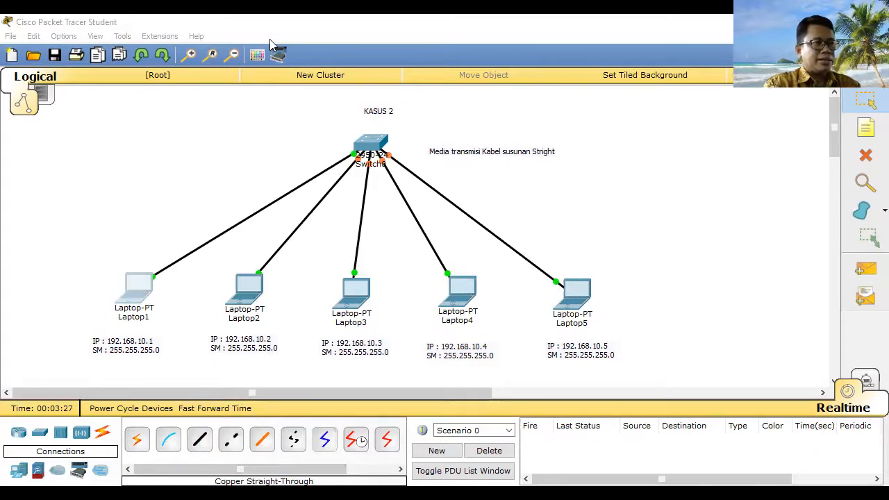
text(92.)
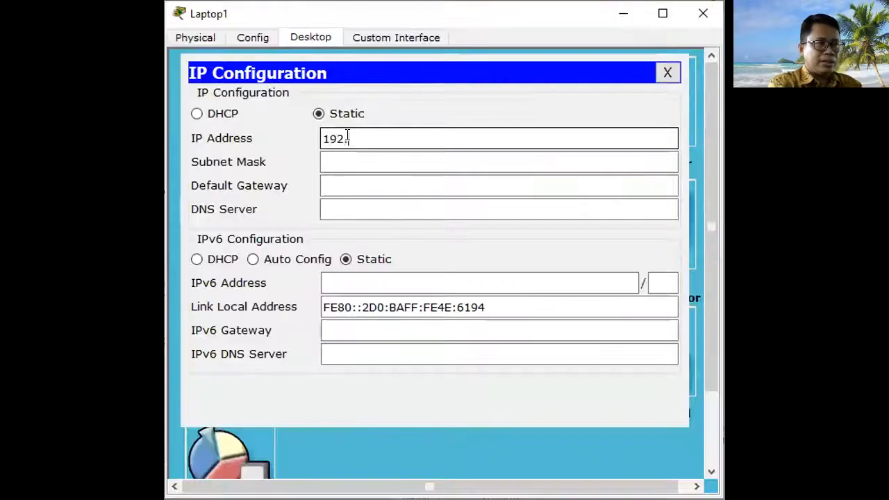
text(168.10.1)
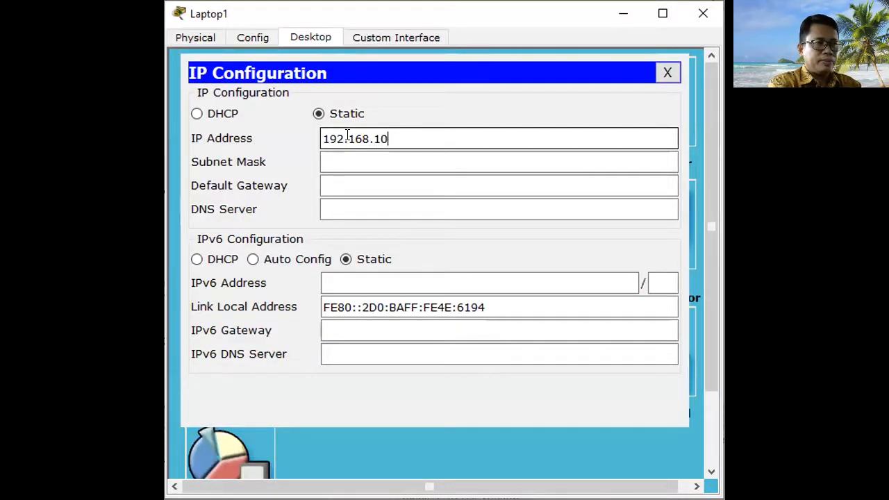
click(431, 159)
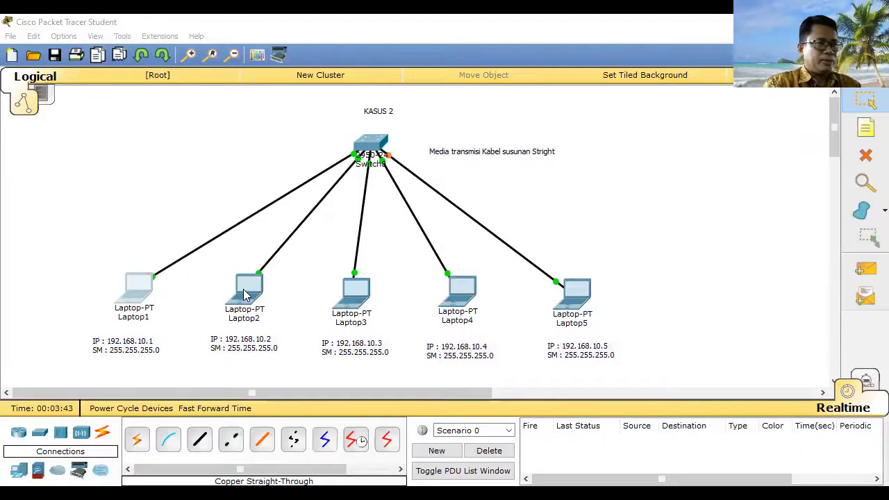
Give Laptop2 the static IP address 192.168.10.2, subnet mask 255.255.255.0 and default gateway 192.168.10.1
click(245, 295)
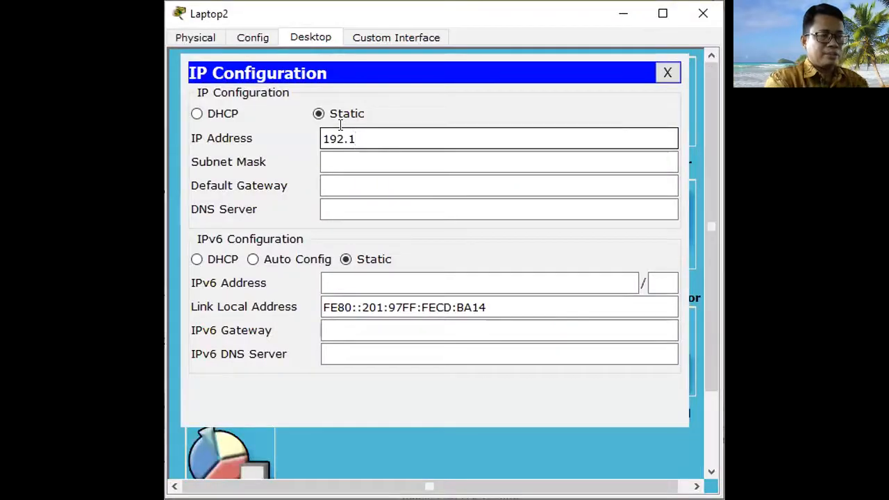
text(68)
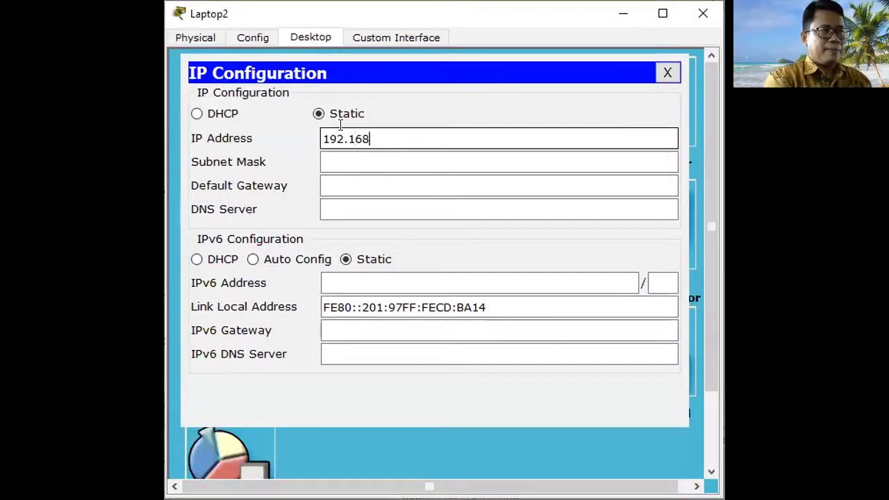
text(.10.2)
key(Tab)
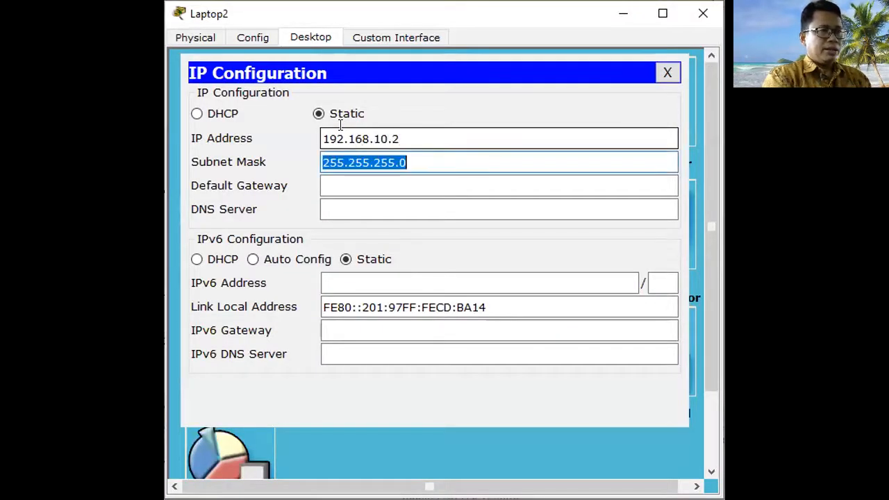
click(354, 182)
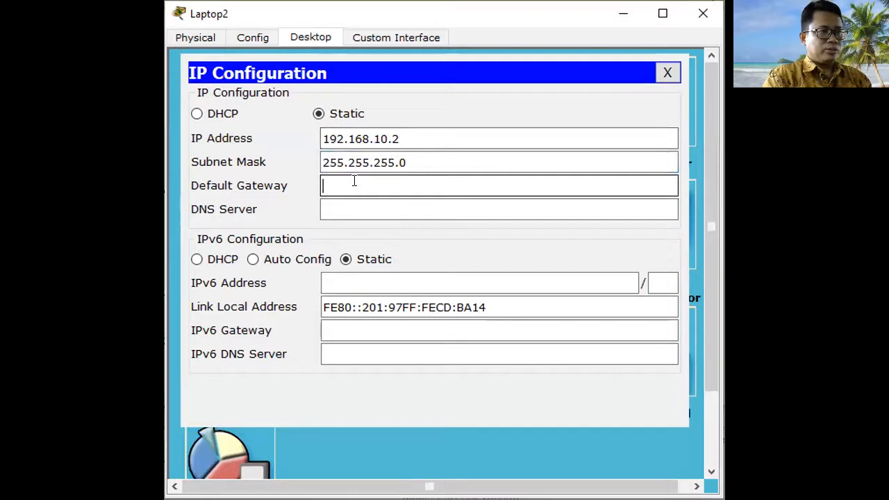
text(192.168.1)
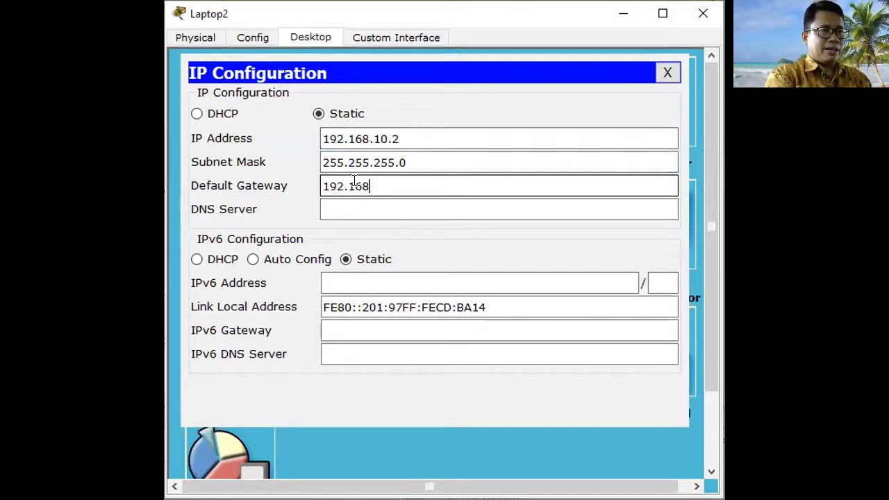
text(0.1)
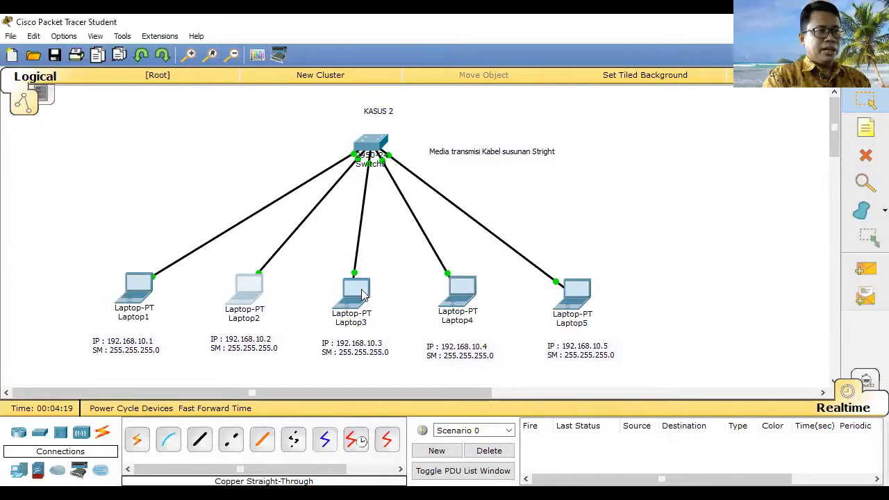
Configure Laptop3 with the static IP address 192.168.10.3 and dismiss the gateway error
click(361, 296)
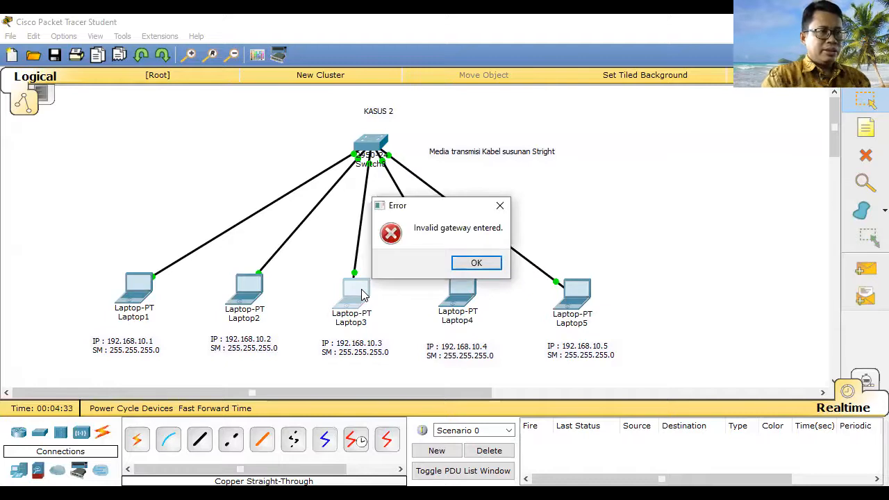
key(Return)
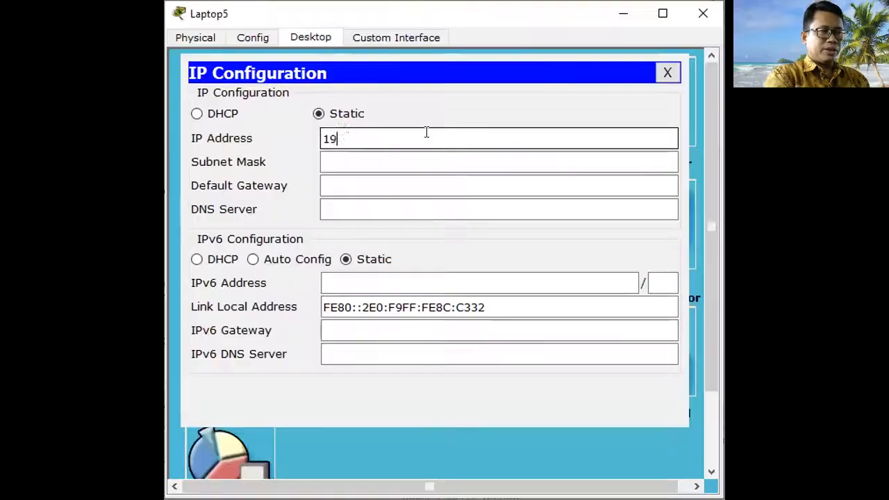
Give Laptop5 the static IP address 192.168.10.5, subnet mask 255.255.255.0 and default gateway 192.168.10.1
text(2.168.10.5)
key(Tab)
click(402, 187)
text(192.168.1)
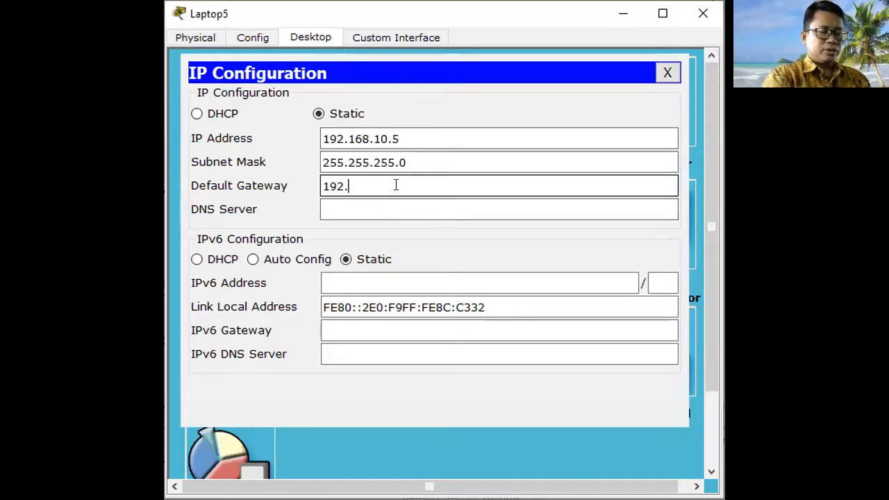
text(0.1)
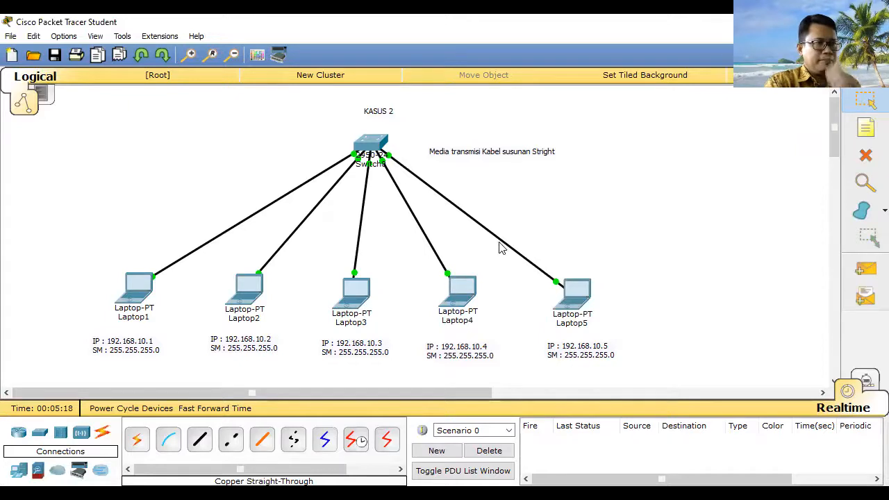
Run ipconfig in Laptop1's Command Prompt and check its IP address
click(139, 295)
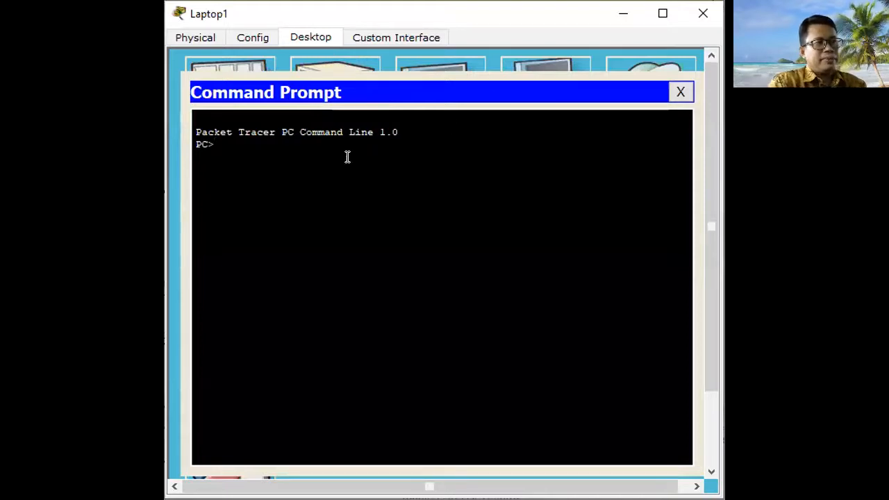
text(i)
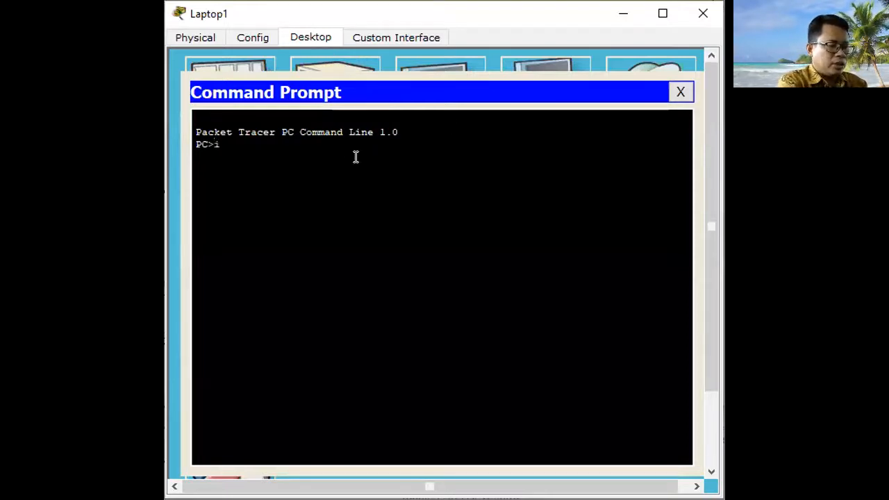
text(pconfig)
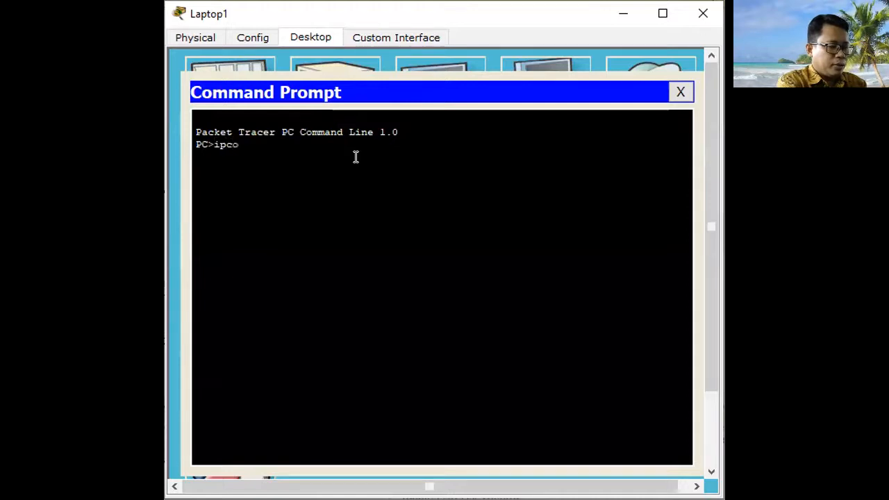
key(Return)
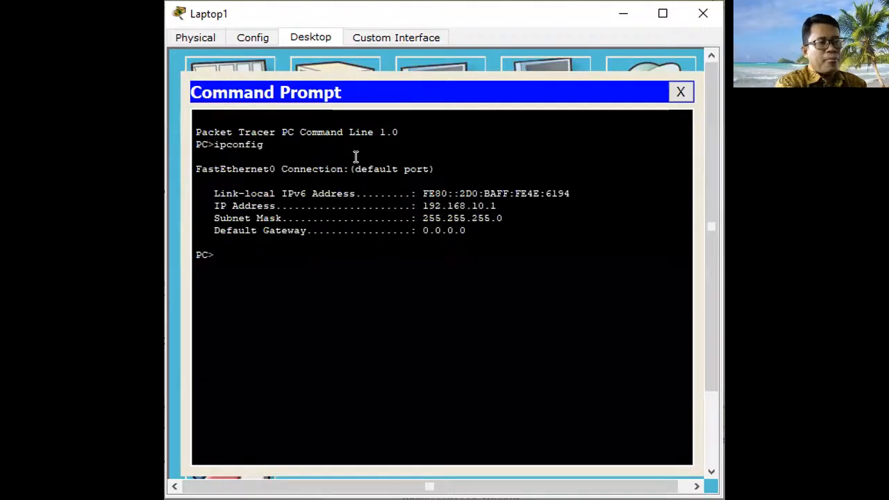
drag(495, 206, 426, 206)
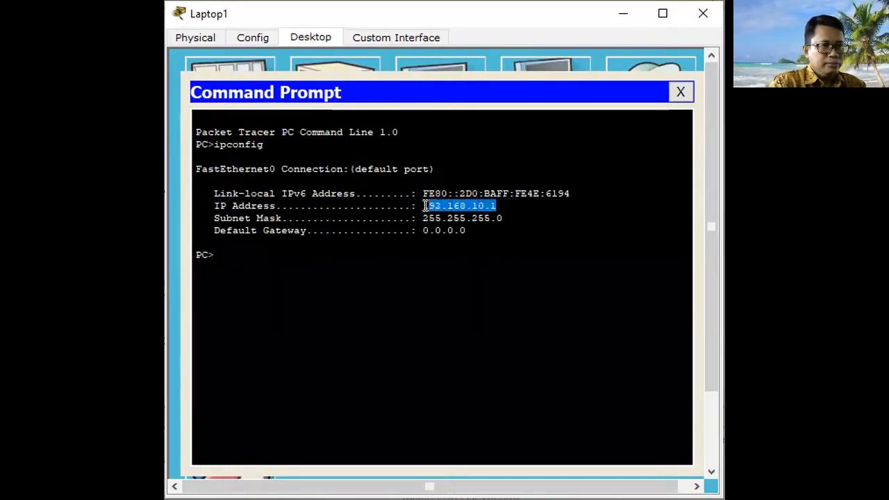
Ping Laptop1's own address 192.168.10.1 from its Command Prompt
click(244, 248)
text(ping 192.168)
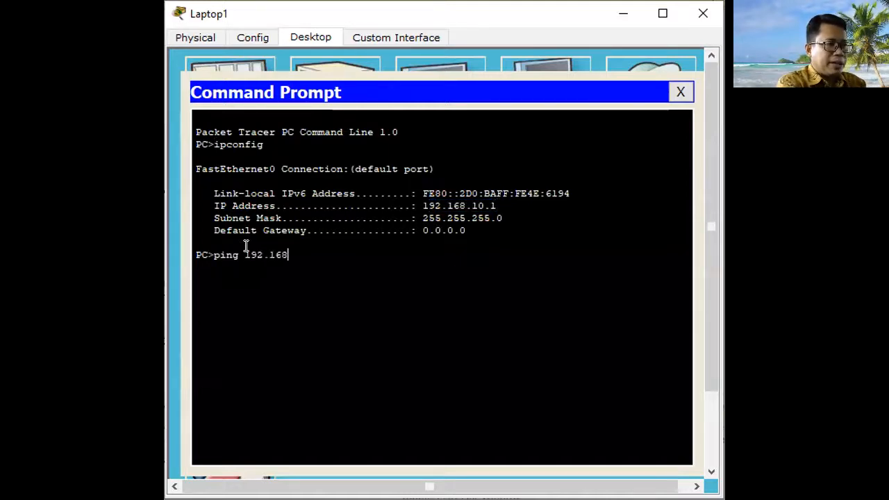
text(.10.1)
key(Return)
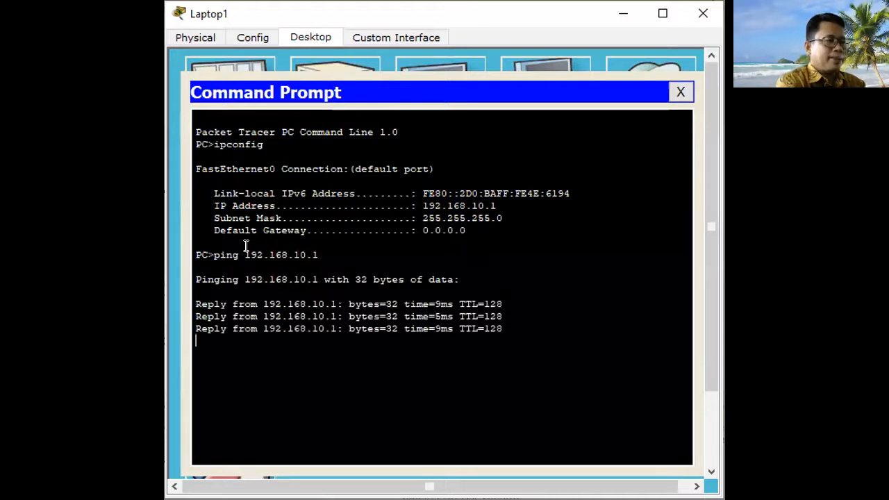
Test the connection from Laptop1 to Laptop2 and Laptop3 by pinging 192.168.10.2 and 192.168.10.3
key(Up)
key(BackSpace)
text(2)
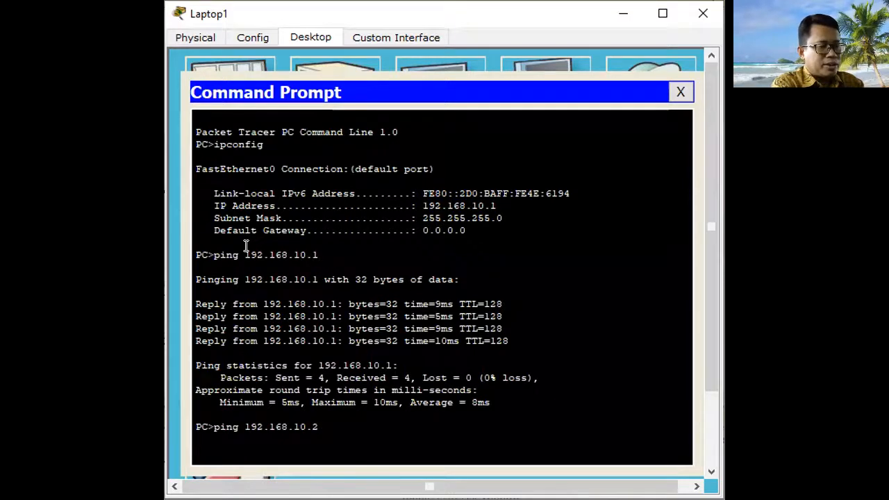
key(Return)
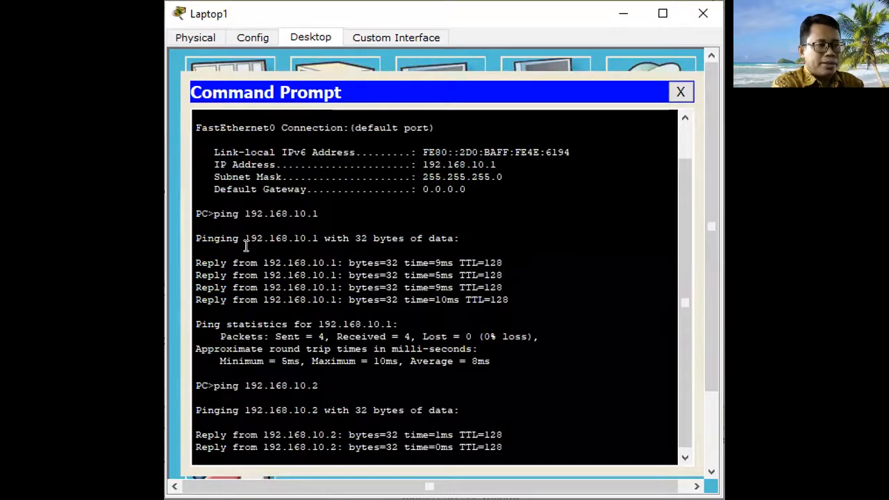
key(Up)
key(BackSpace)
text(3)
key(Return)
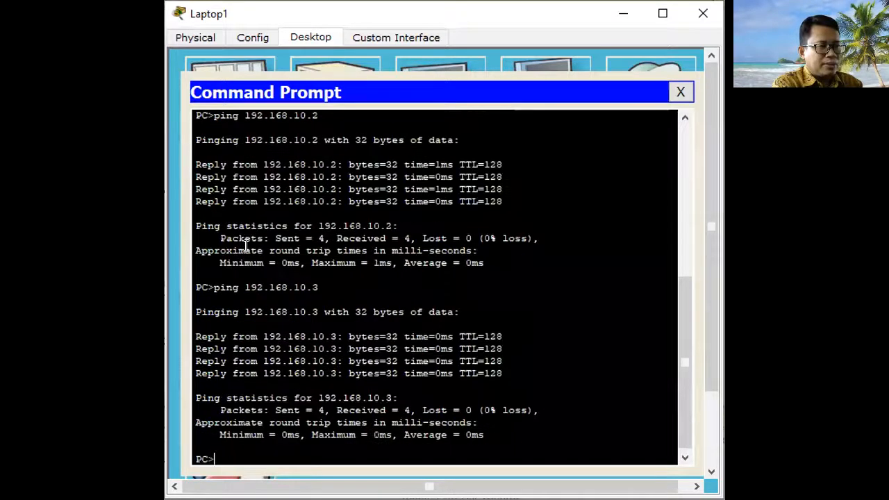
Test the connection from Laptop1 to Laptop4 and Laptop5 by pinging 192.168.10.4 and 192.168.10.5
key(Up)
key(BackSpace)
text(4)
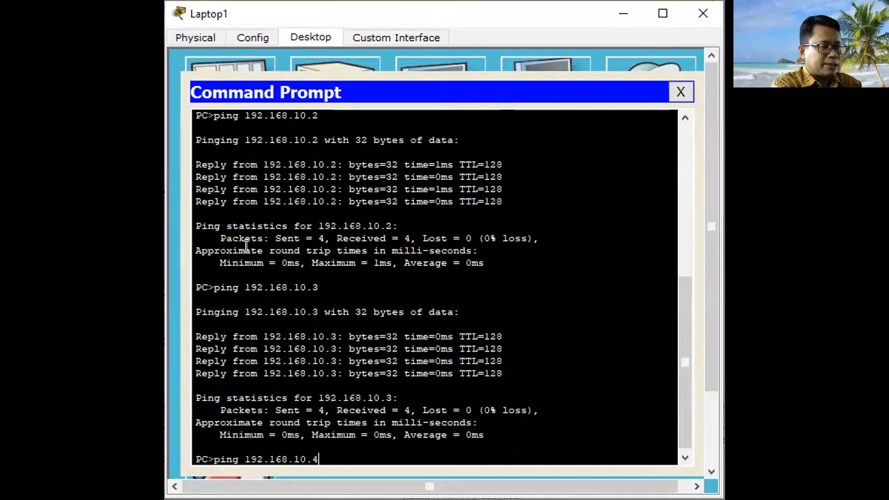
key(Return)
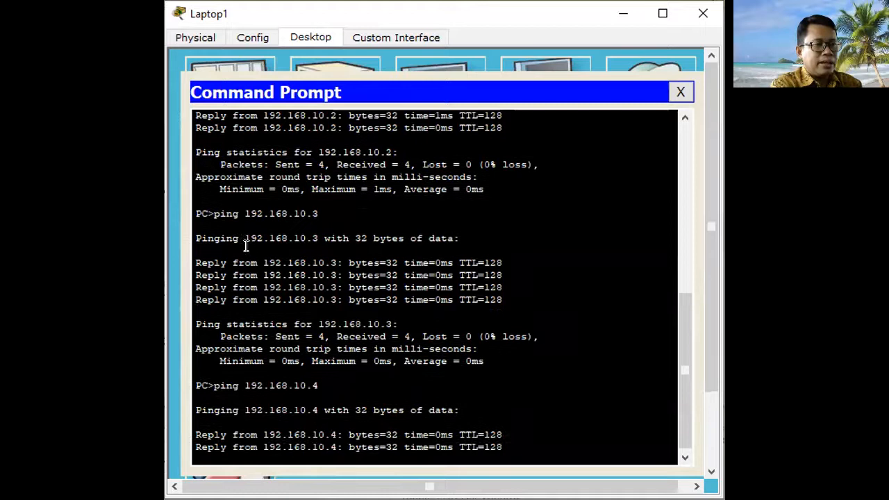
key(Up)
key(BackSpace)
text(5)
key(Return)
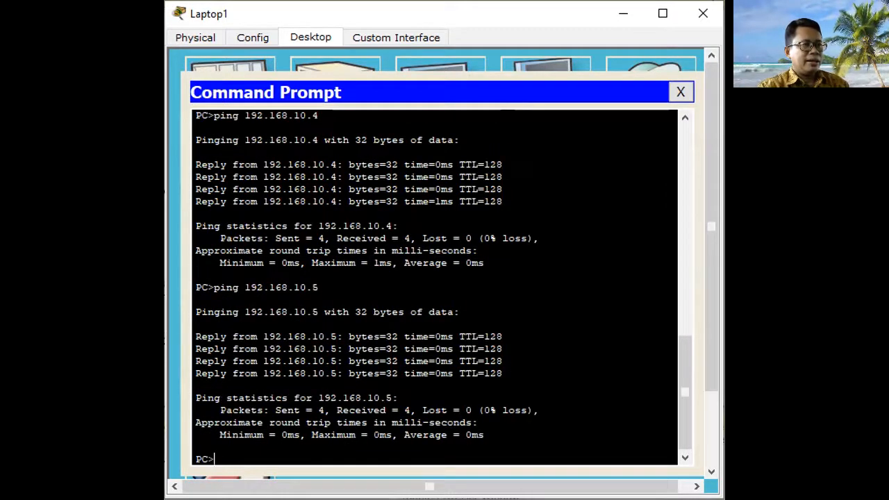
Return from Laptop1's Command Prompt to the KASUS 2 topology and send a simple PDU from Laptop4 to Laptop2
key(alt+Tab)
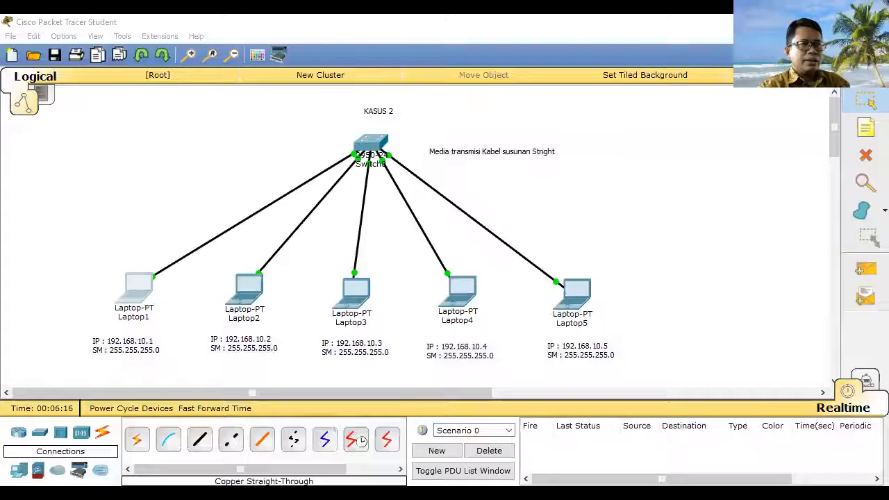
click(649, 105)
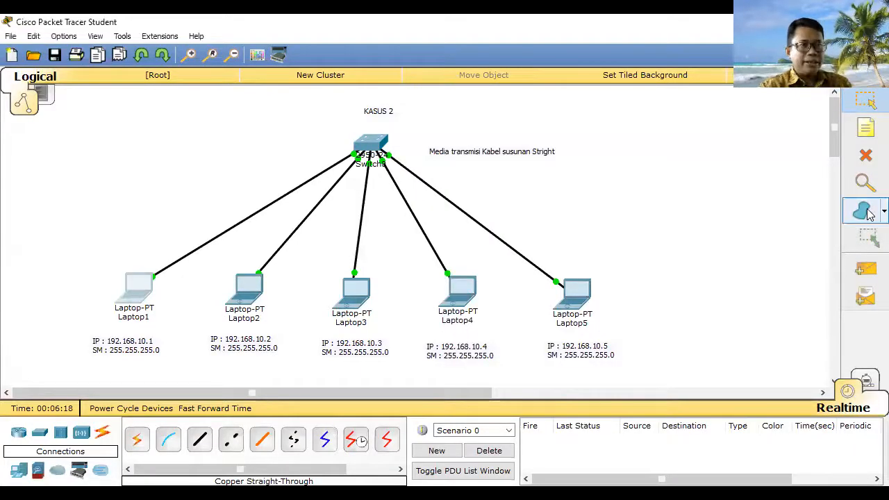
click(866, 270)
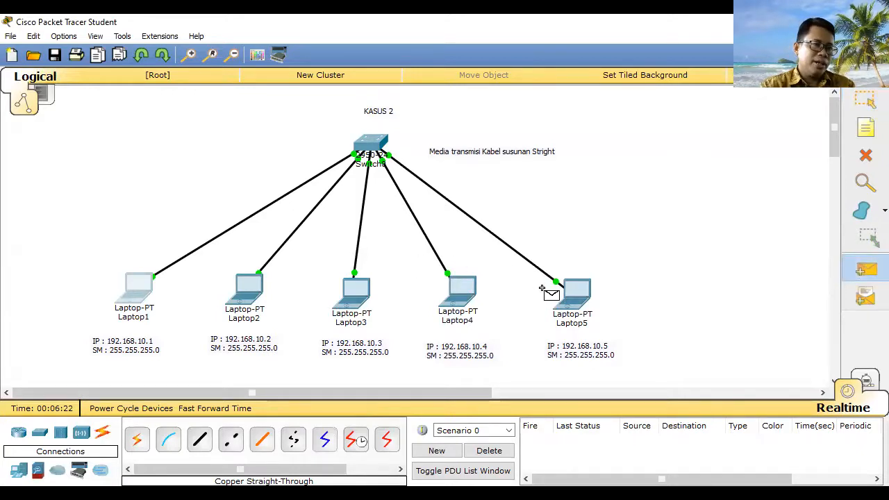
click(460, 288)
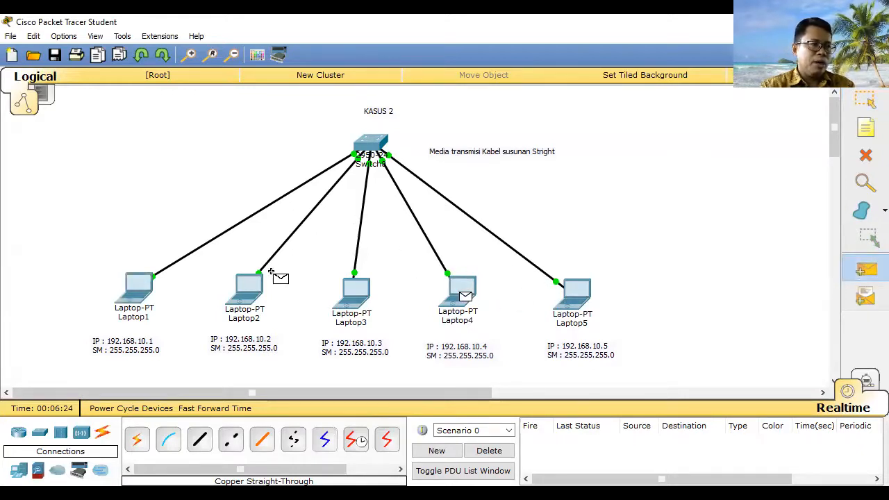
click(246, 273)
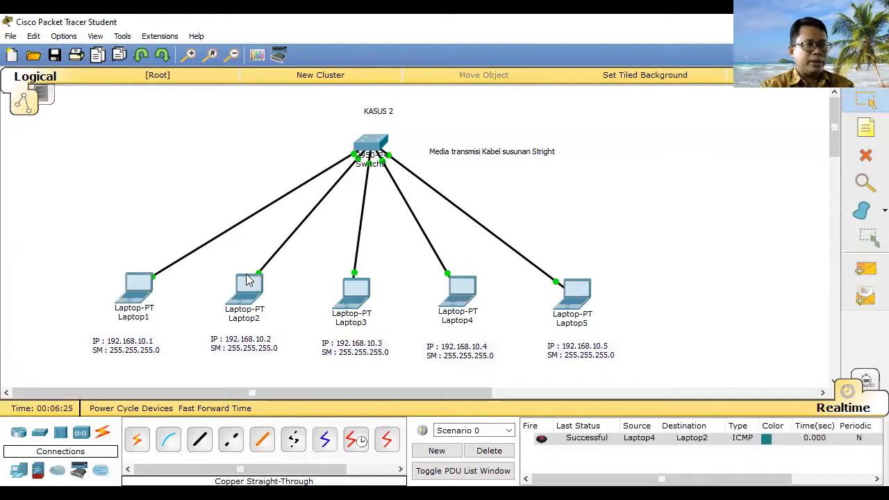
Auto-play the Laptop4-to-Laptop2 ICMP message in Simulation mode, keeping the panel clear of the topology, and close the panel
click(866, 381)
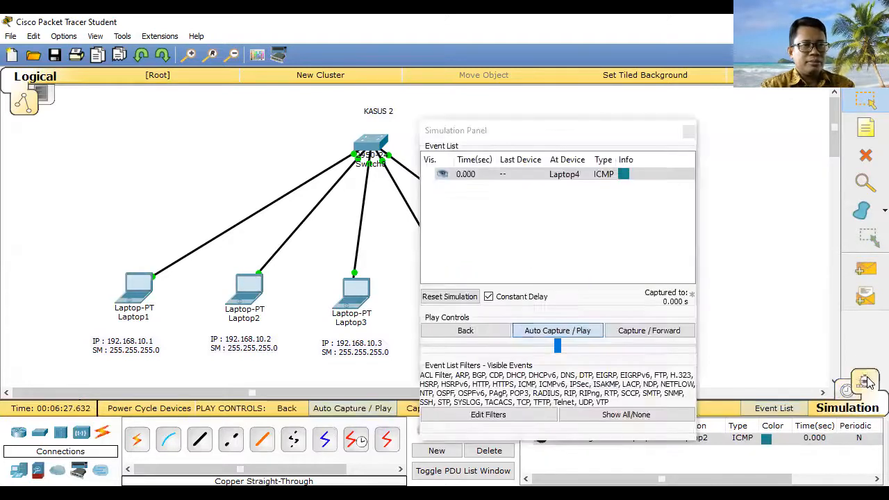
click(550, 331)
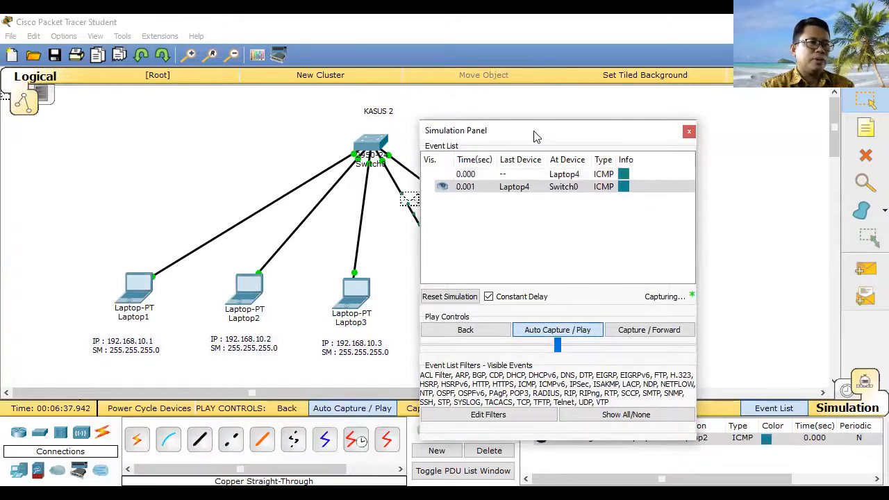
drag(534, 136, 677, 173)
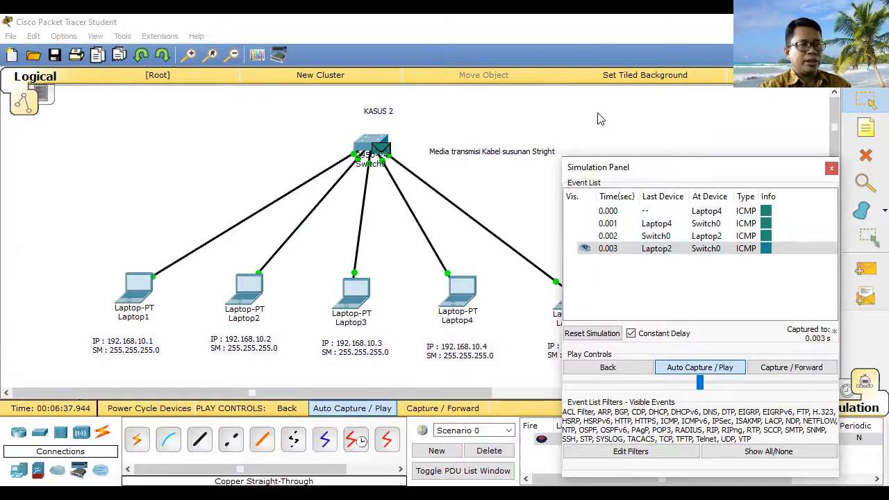
drag(688, 175, 578, 114)
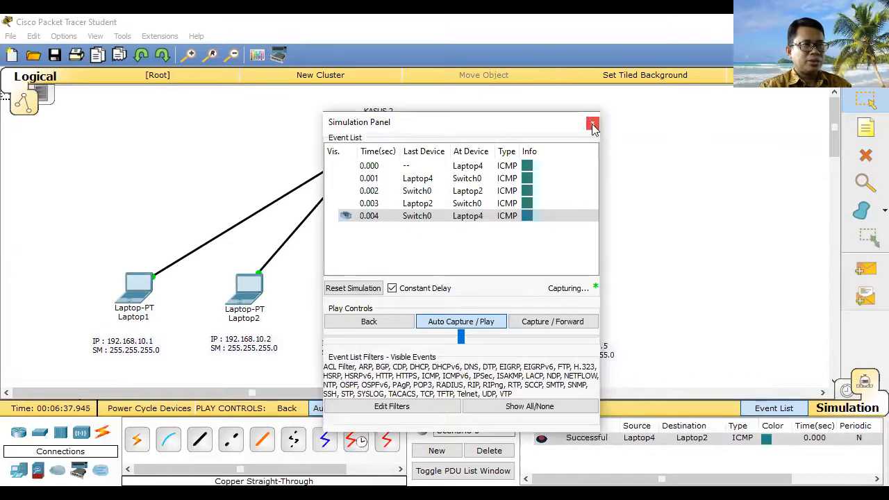
click(592, 124)
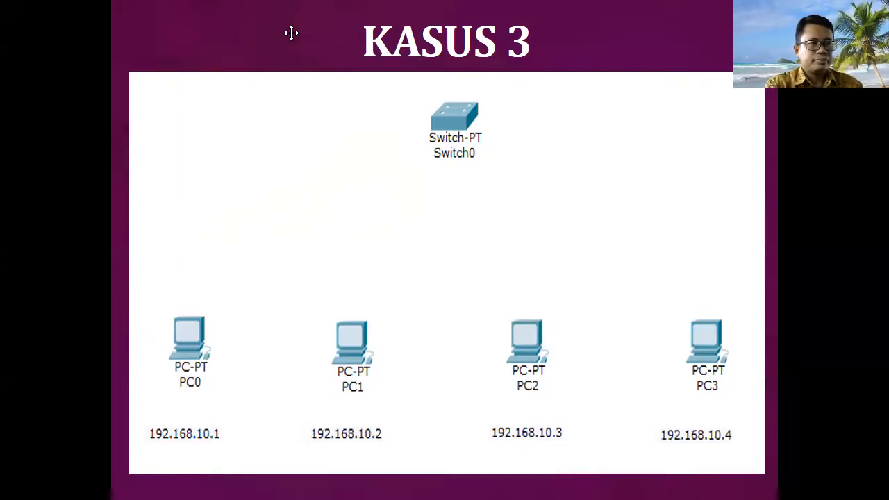
Switch from the KASUS 3 slide to Packet Tracer and start a new empty network without saving KASUS 2
key(alt+Tab)
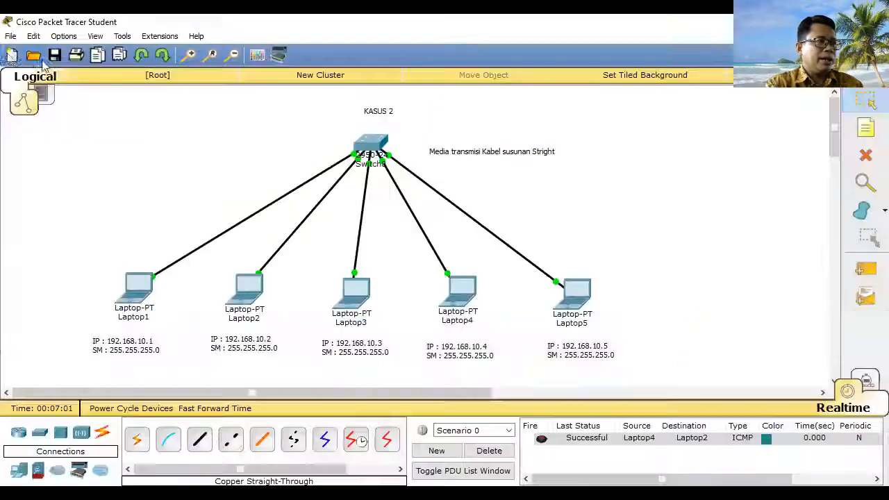
click(10, 55)
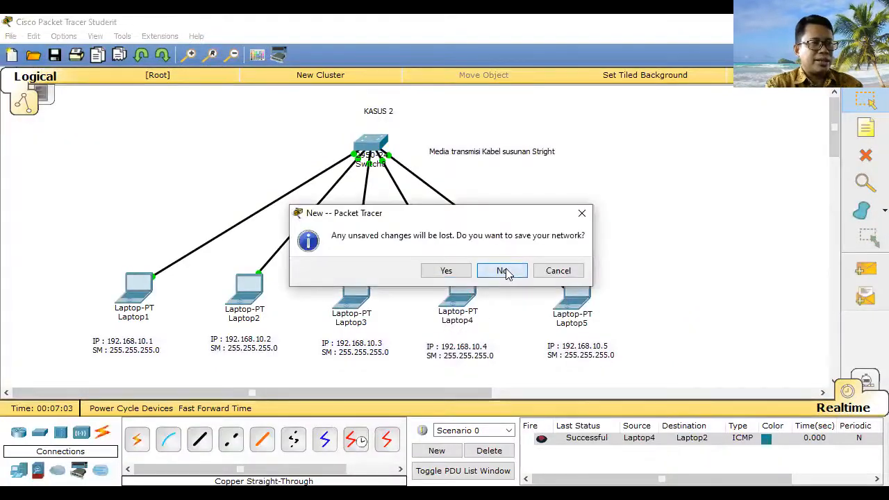
click(507, 269)
Add the title note "KASUS 3" at the upper middle of the empty workspace
click(868, 132)
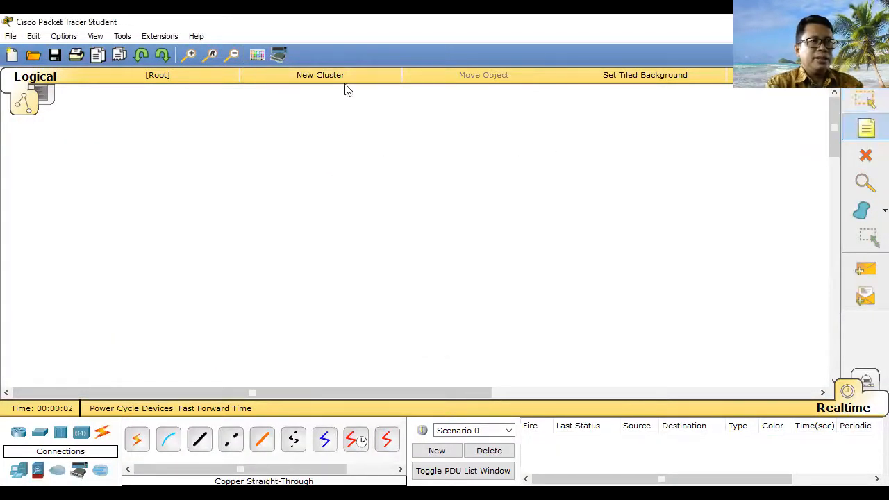
click(368, 93)
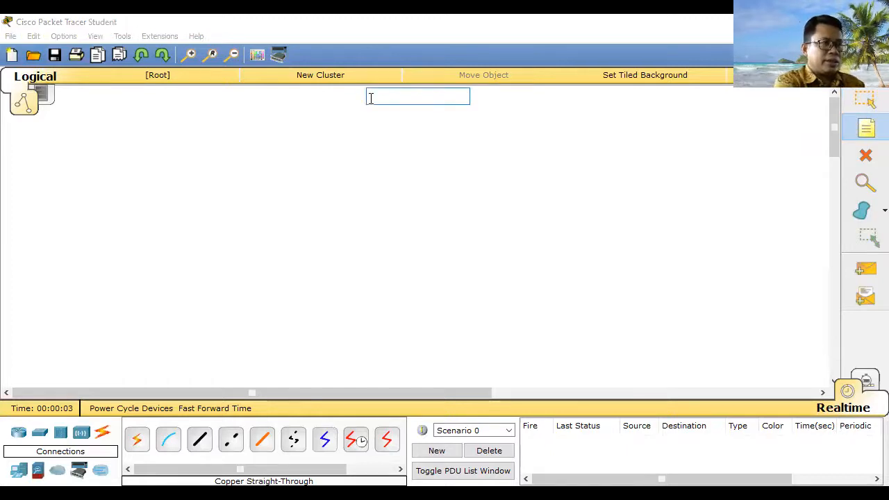
text(KASUS 3)
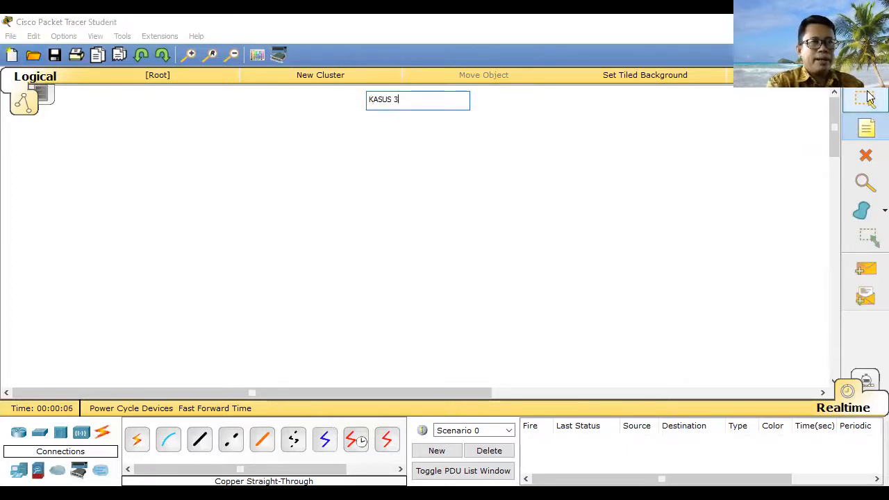
click(867, 98)
click(215, 167)
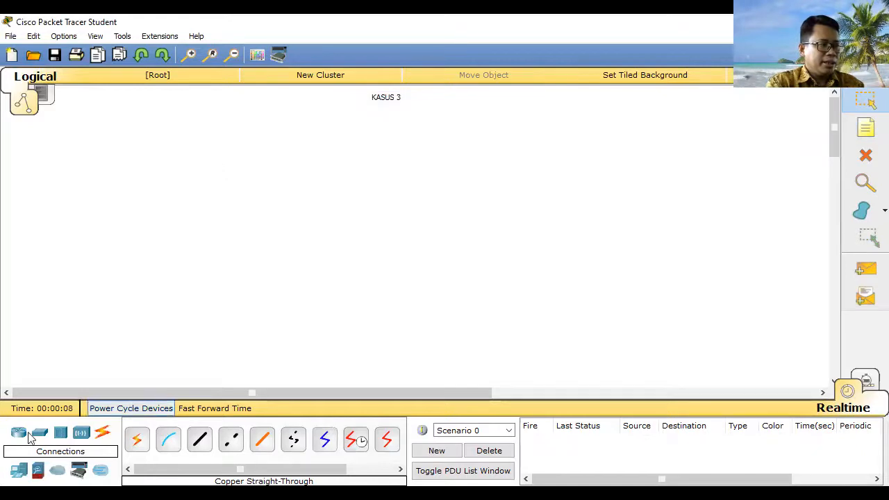
Place two generic PCs, PC1 and PC2, side by side in the lower part of the workspace
click(18, 432)
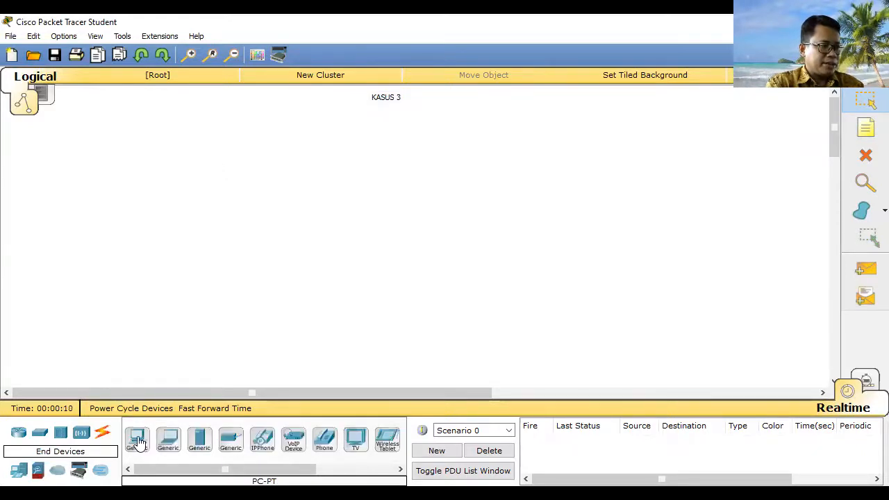
click(137, 439)
click(187, 277)
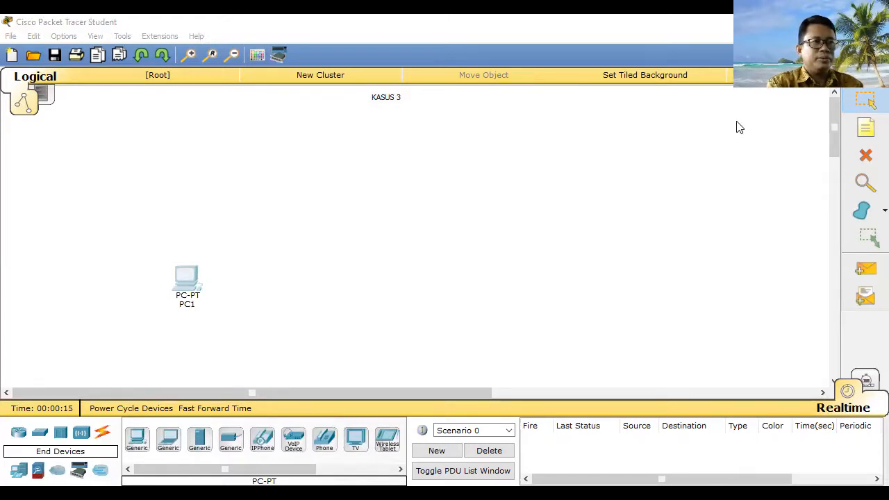
click(137, 439)
click(310, 271)
drag(308, 275, 290, 288)
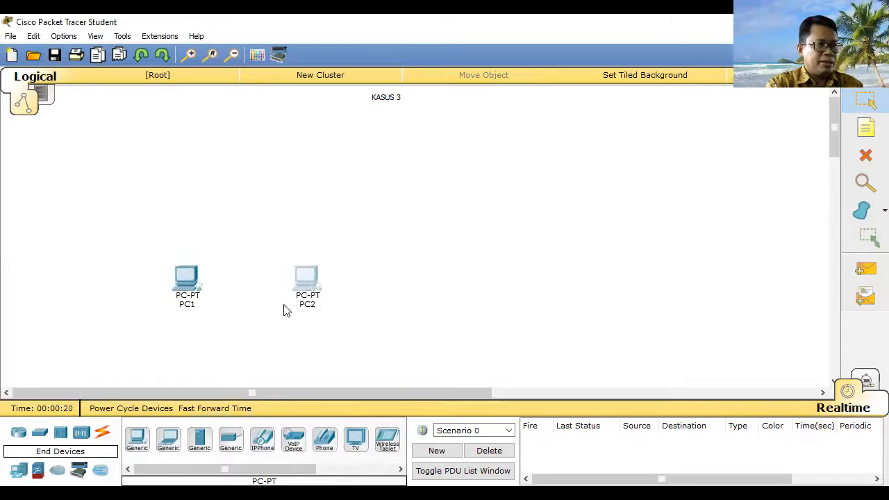
Place two more generic PCs, PC3 and PC4, beside PC2 and align them with the existing row
click(136, 439)
click(439, 282)
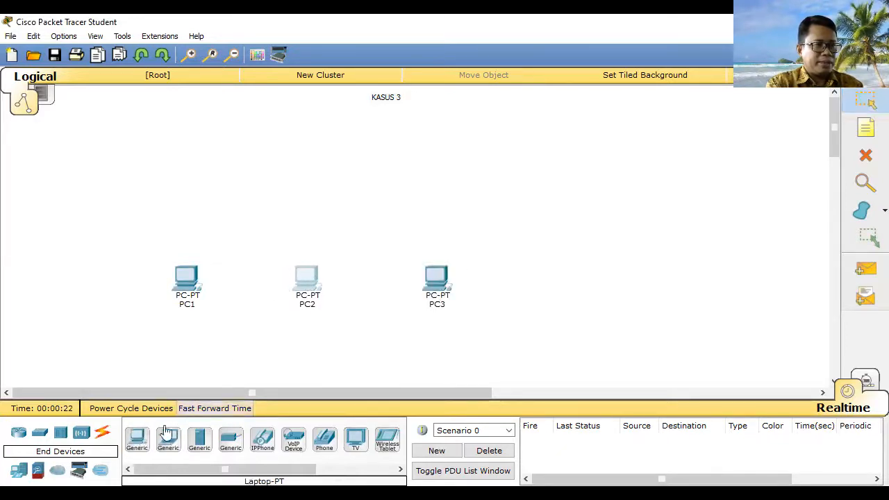
click(137, 439)
click(577, 272)
drag(436, 291, 439, 285)
drag(556, 271, 548, 276)
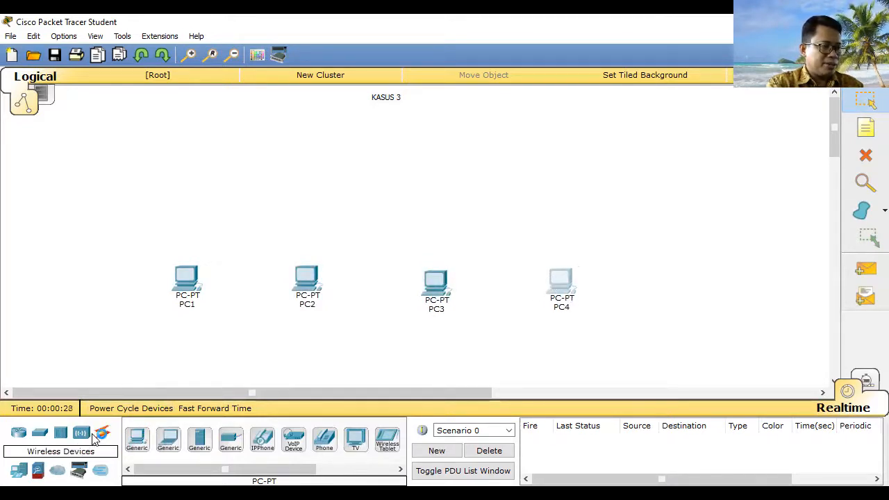
Place a 2950-24 switch just below the KASUS 3 title
click(40, 434)
click(136, 439)
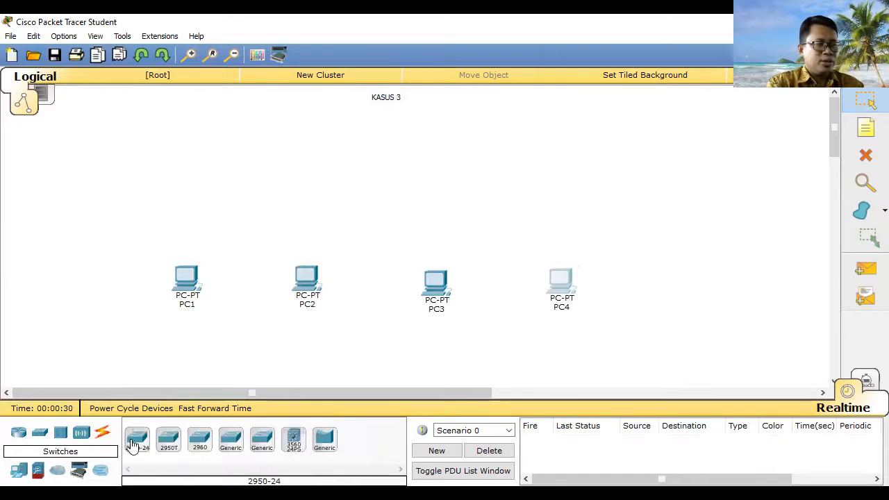
click(390, 131)
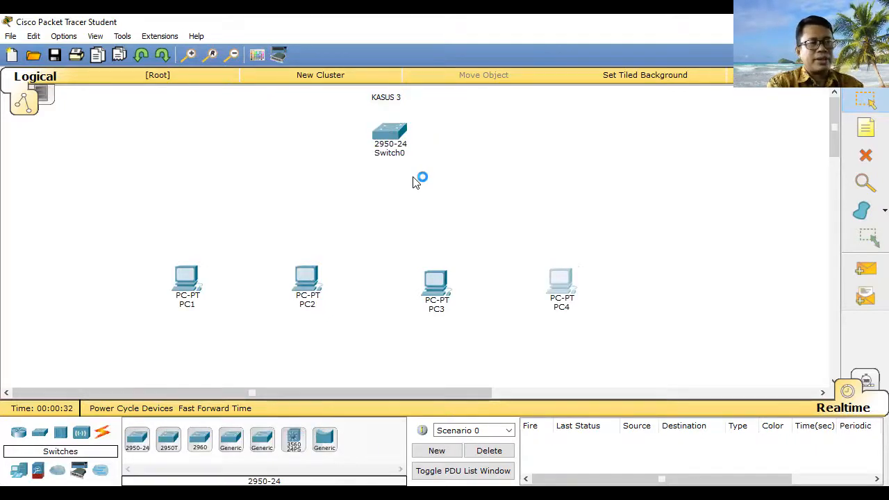
Add a two-line note under PC1 reading "IP : 192.168.10.1" and "SM : 255.255.255.0", and copy its text
click(866, 128)
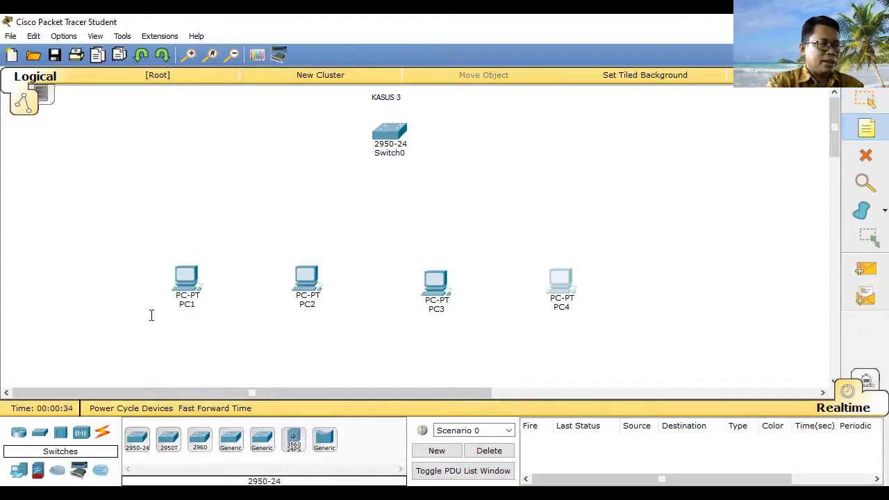
click(214, 321)
text(IP)
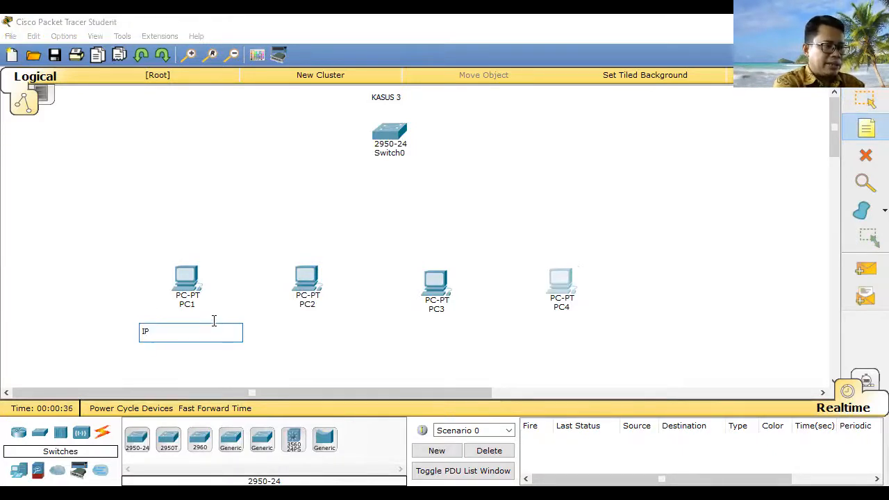
text( : 192.168.10.1)
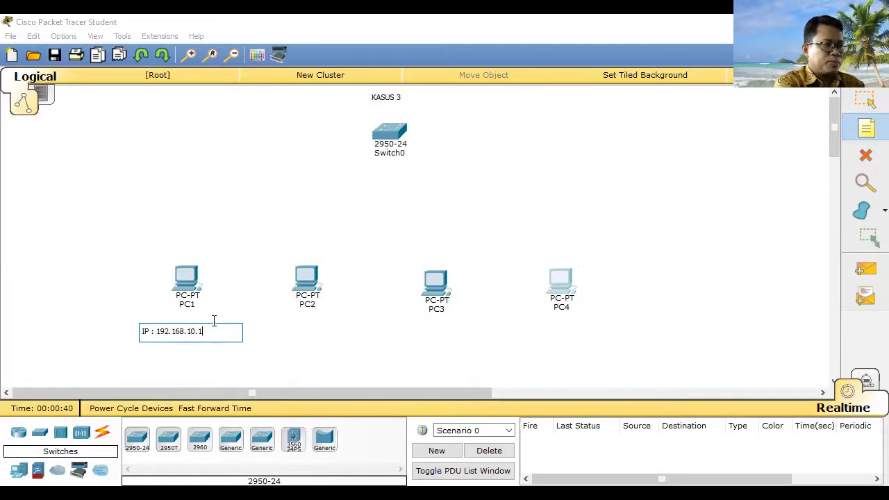
key(Return)
text(s)
text(M)
text( :)
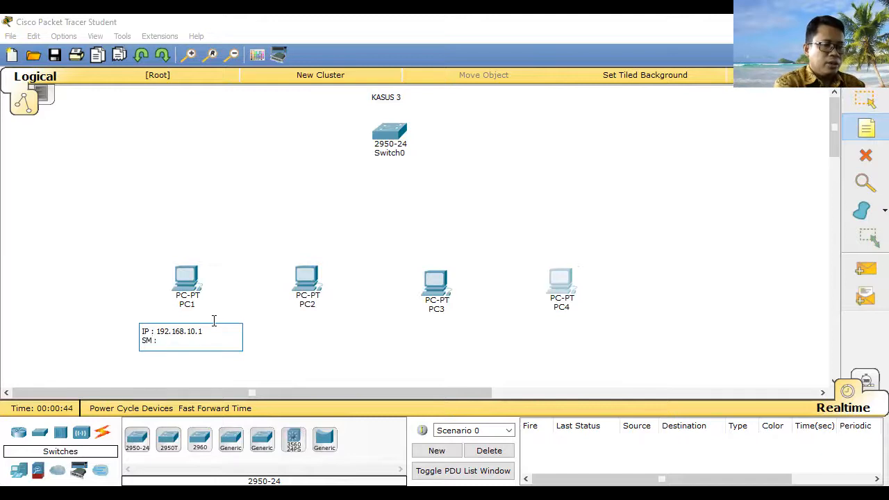
text( 255.255)
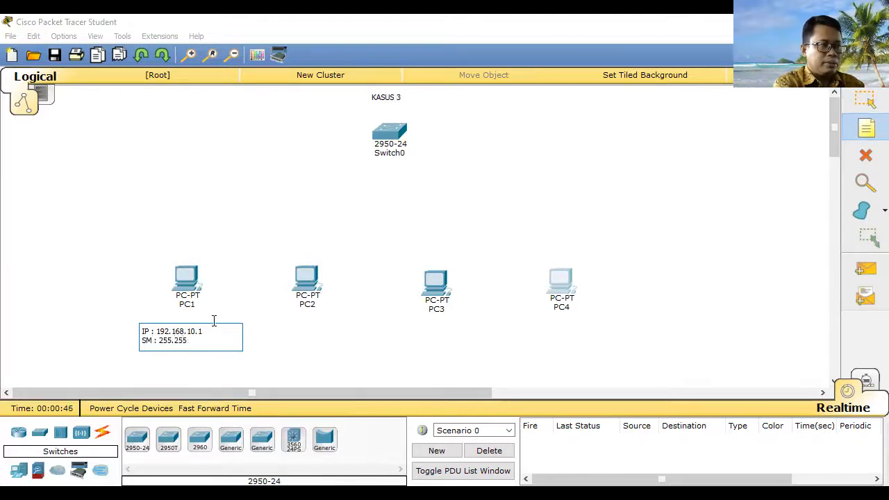
text(.255.0)
key(ctrl+a)
key(ctrl+c)
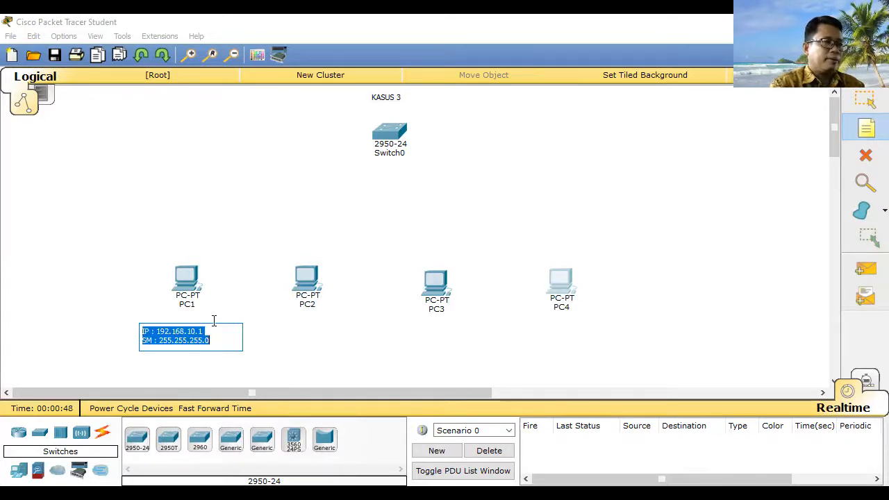
Paste the copied address note under PC2 and change its IP to 192.168.10.2
click(286, 337)
key(ctrl+v)
click(348, 336)
key(BackSpace)
text(2)
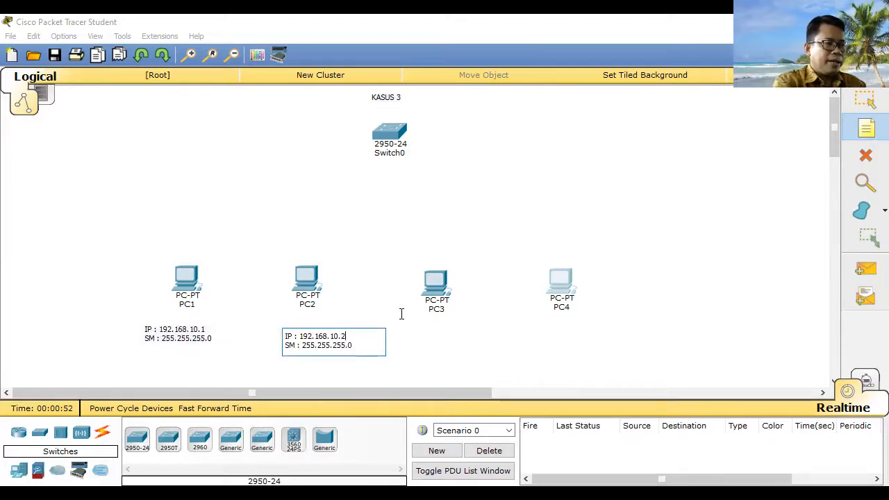
Paste the copied address note under PC3 and change its IP to 192.168.10.3
click(415, 332)
key(ctrl+v)
click(483, 337)
key(BackSpace)
text(3)
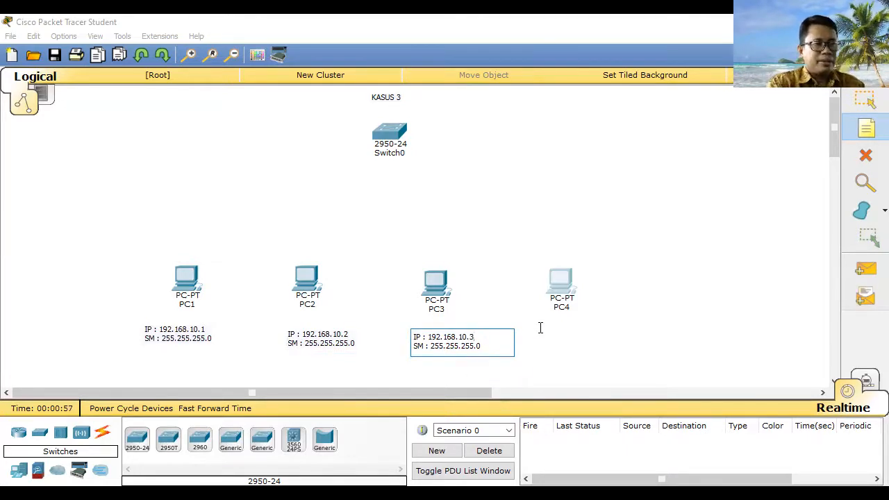
Paste the copied address note under PC4 and change its IP to 192.168.10.4
click(539, 331)
key(ctrl+v)
key(BackSpace)
text(4)
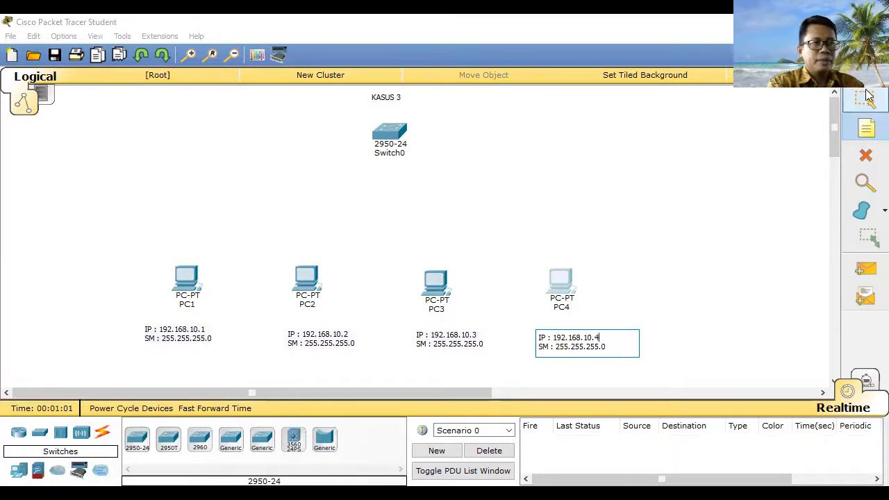
Connect the switch's FastEthernet0/1 port to PC1's FastEthernet0 port with a copper straight-through cable
click(102, 432)
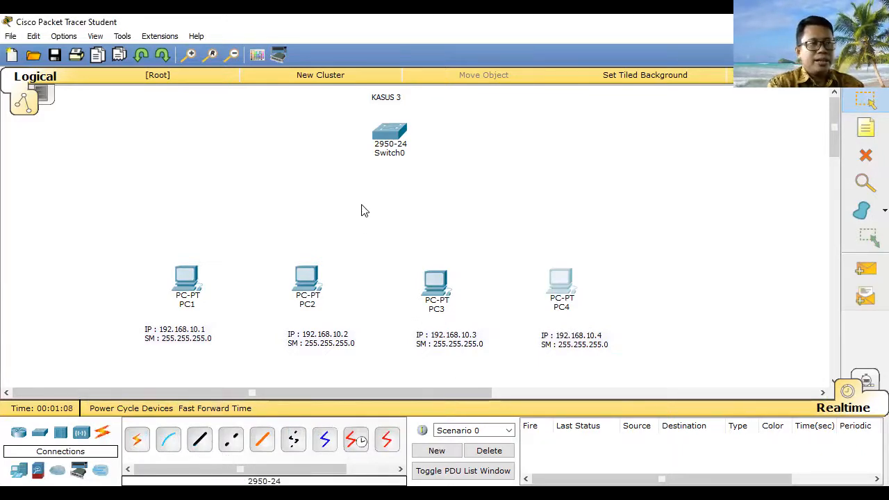
mouse_move(393, 139)
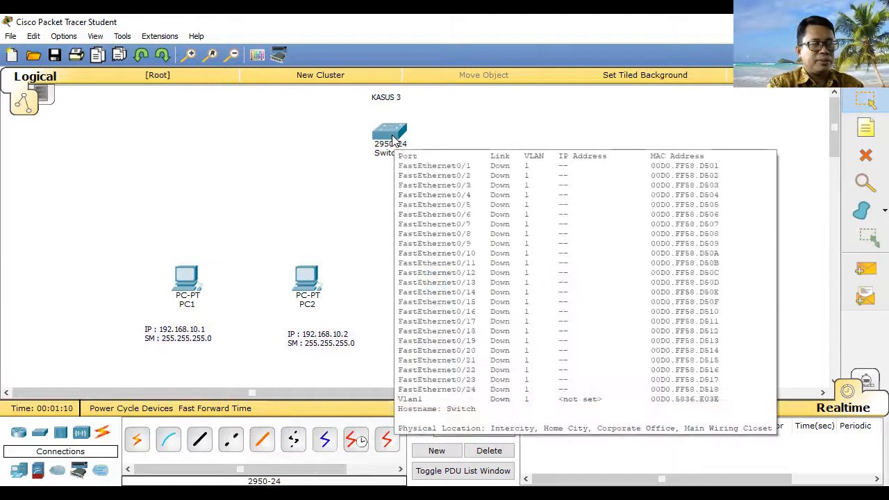
click(199, 441)
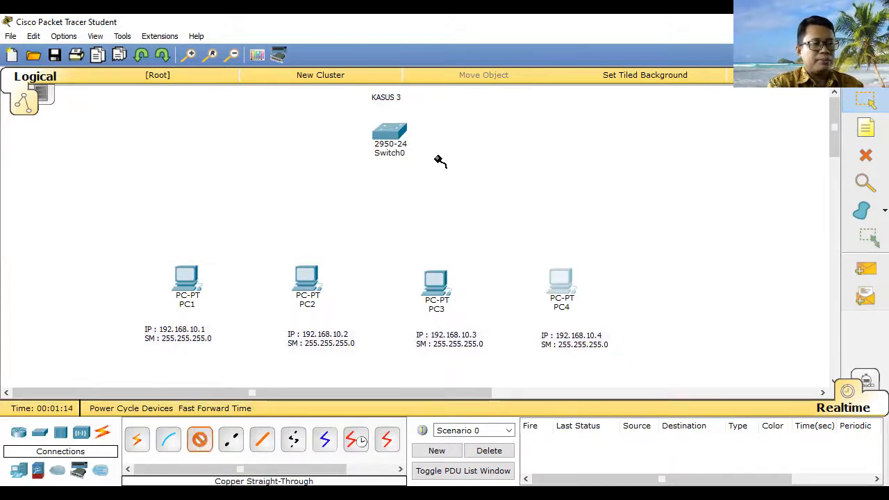
click(398, 135)
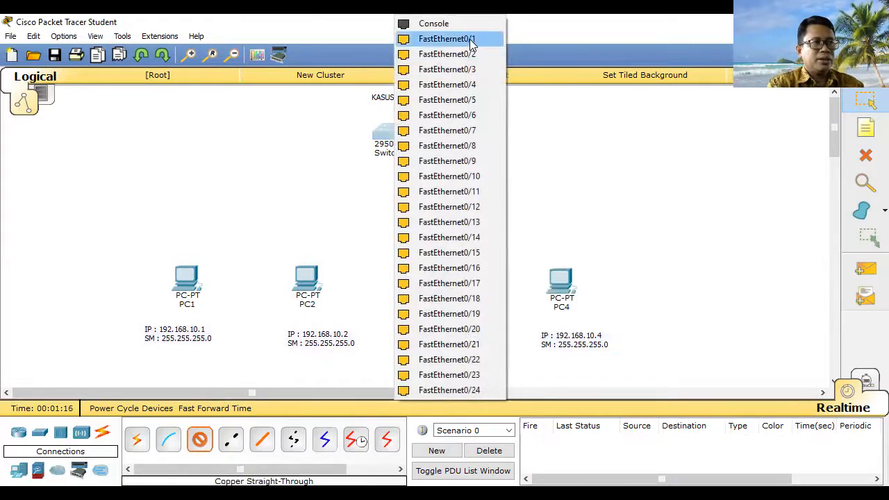
click(471, 39)
click(191, 275)
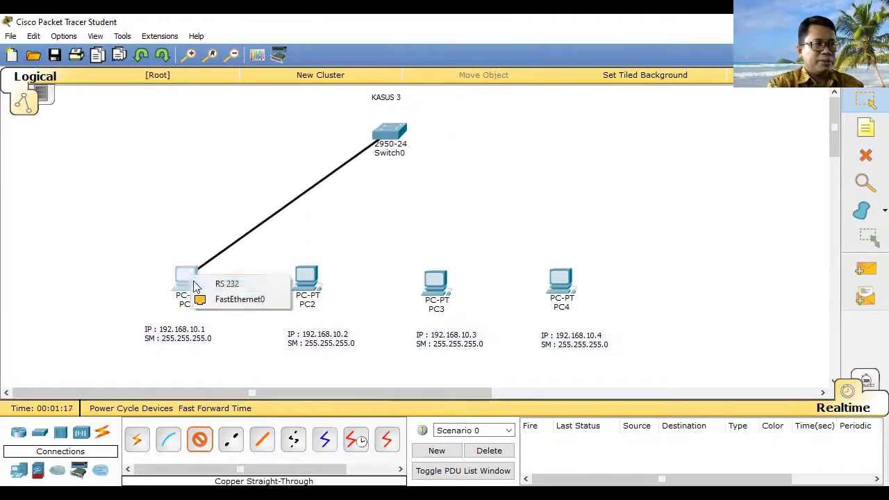
click(231, 301)
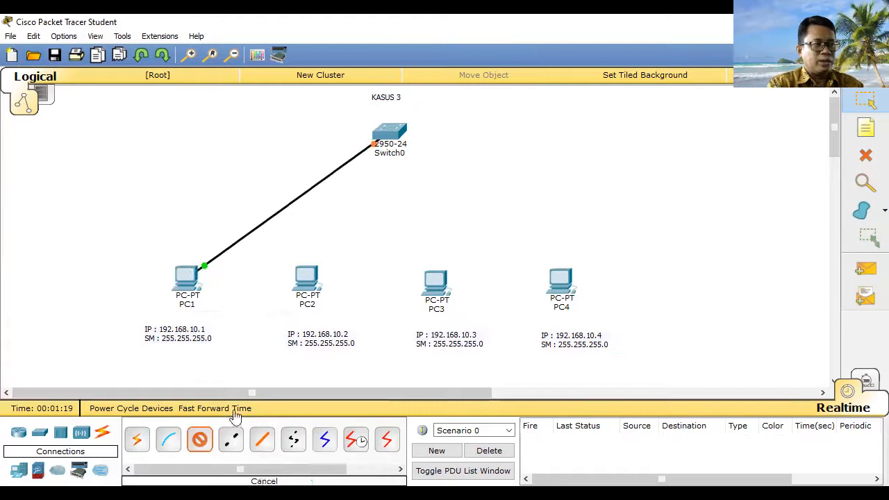
Connect the switch's FastEthernet0/2 port to PC2's FastEthernet0 port with a copper straight-through cable
click(391, 133)
click(451, 156)
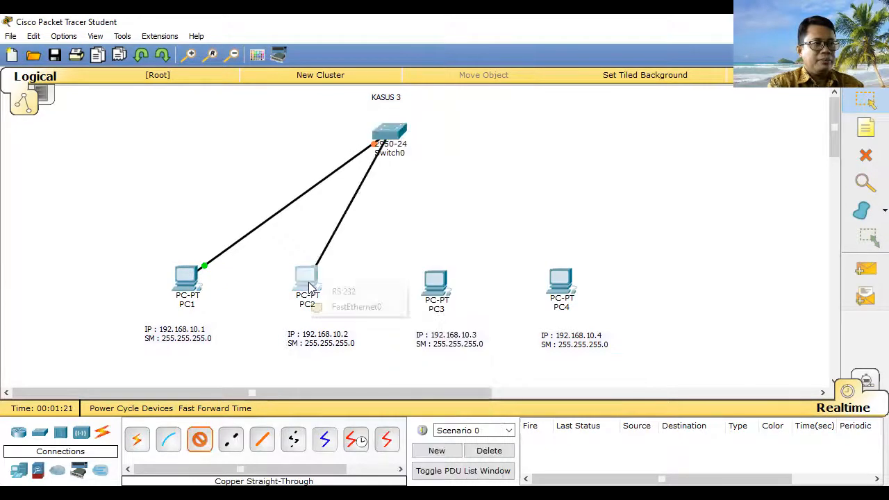
click(310, 281)
click(334, 308)
Connect the switch's FastEthernet0/3 port to PC3's FastEthernet0 port with a copper straight-through cable
click(199, 439)
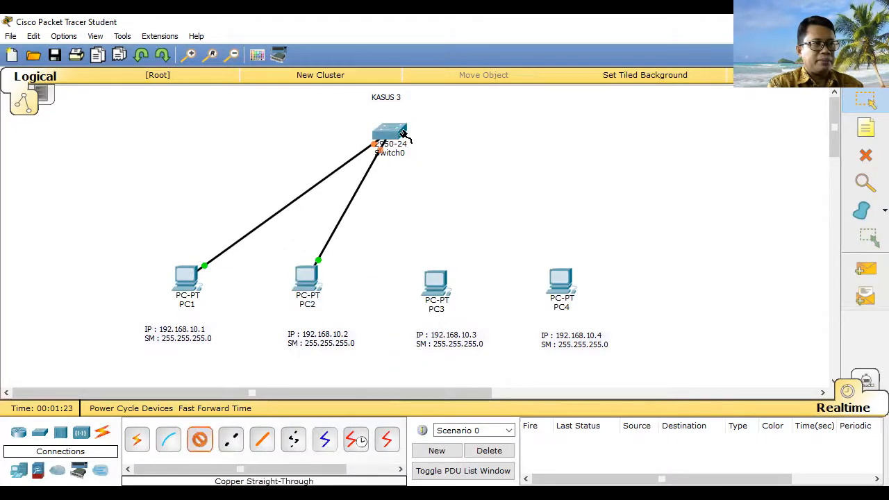
click(390, 134)
click(445, 154)
click(444, 285)
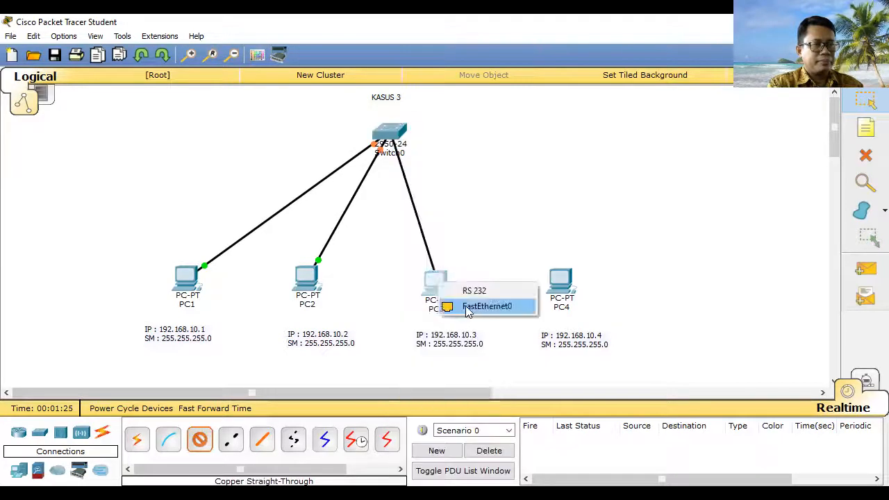
click(475, 308)
Connect the switch's FastEthernet0/4 port to PC4's FastEthernet0 port with a copper straight-through cable
click(199, 446)
click(390, 135)
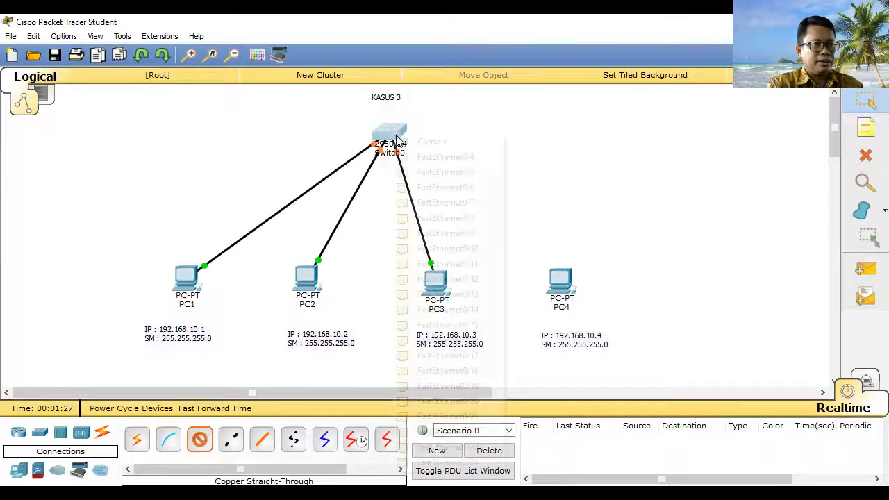
click(446, 157)
click(561, 282)
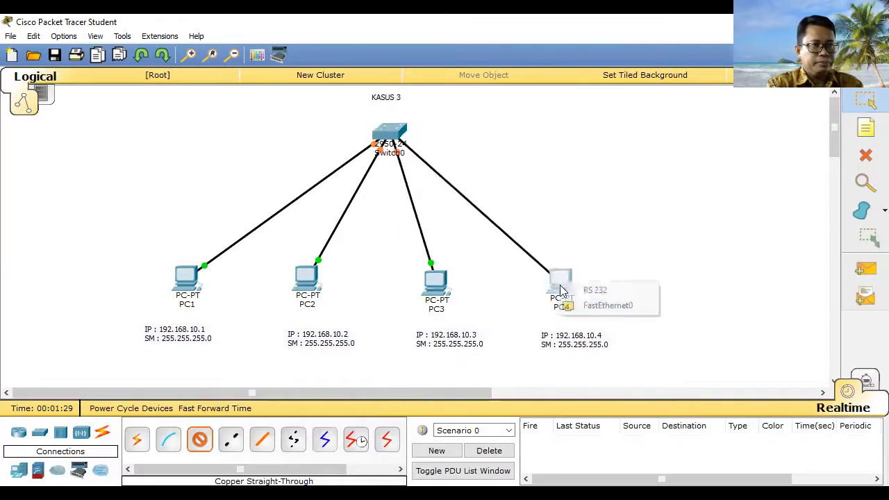
click(594, 307)
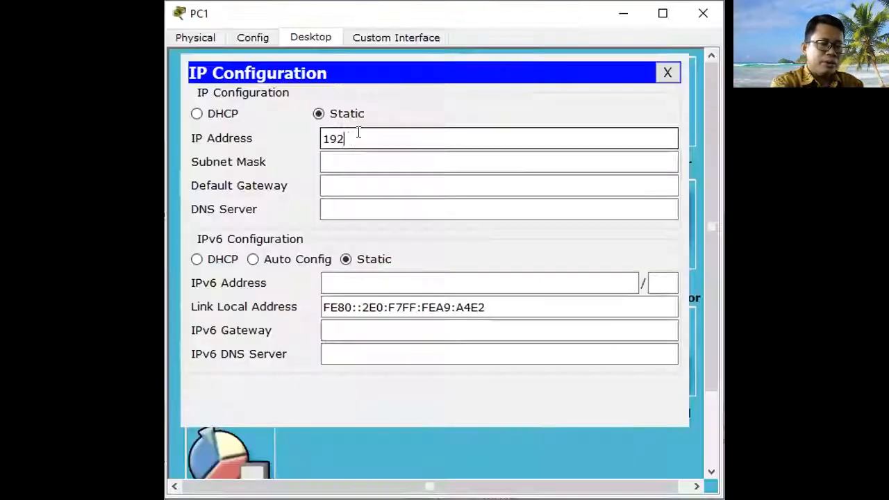
Set PC1's static IP address to 192.168.10.1 with subnet mask 255.255.255.0 and return to the workspace
text(.168.10.1)
click(438, 163)
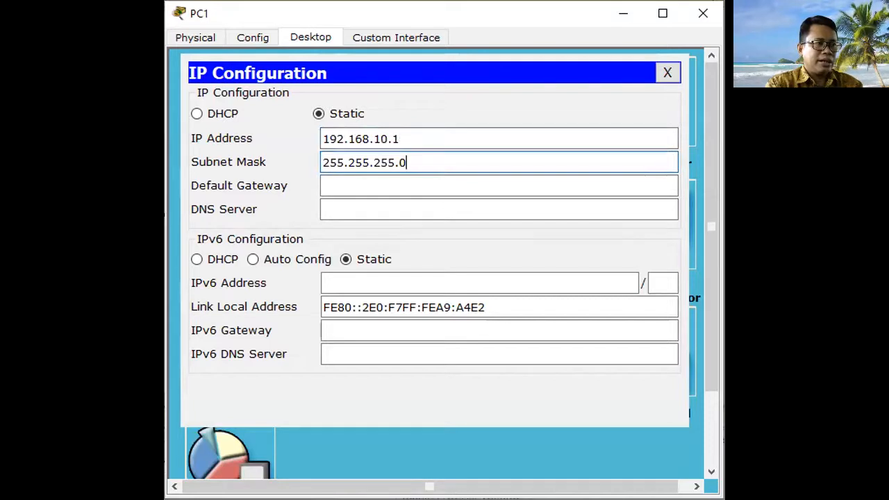
click(125, 167)
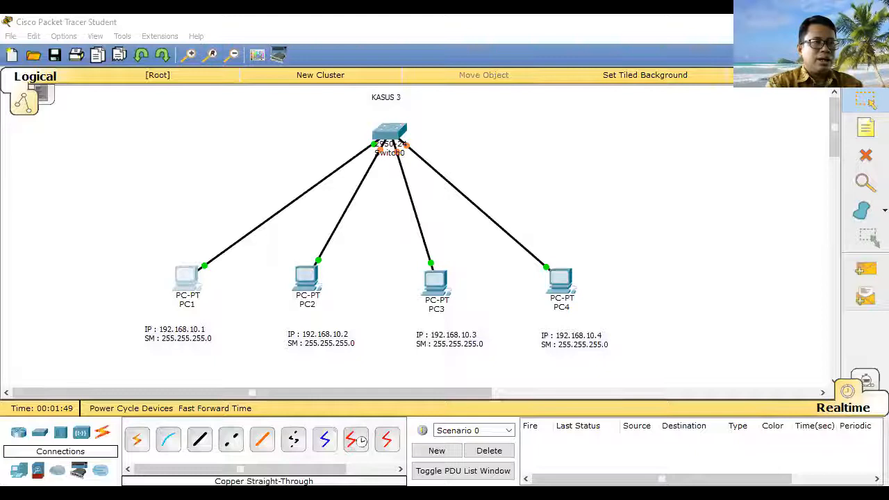
Set PC2's static IP address to 192.168.10.2, subnet mask to 255.255.255.0 and default gateway to 192.168.10.1
click(312, 278)
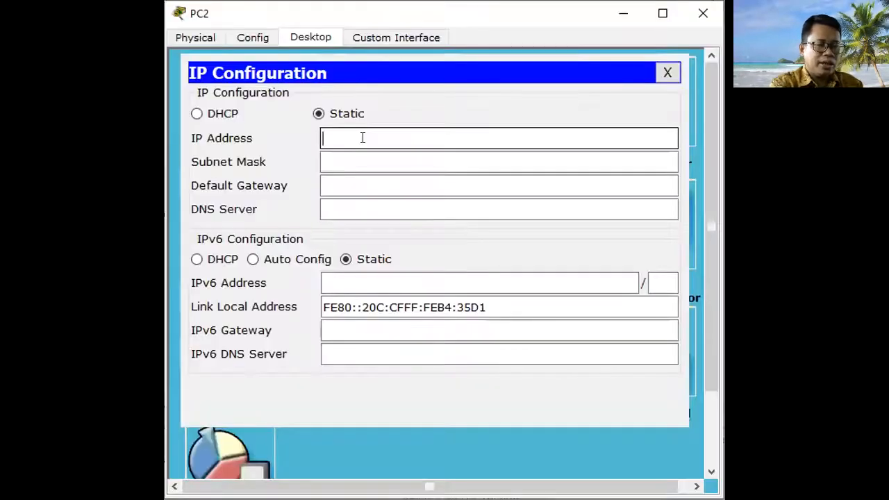
text(192)
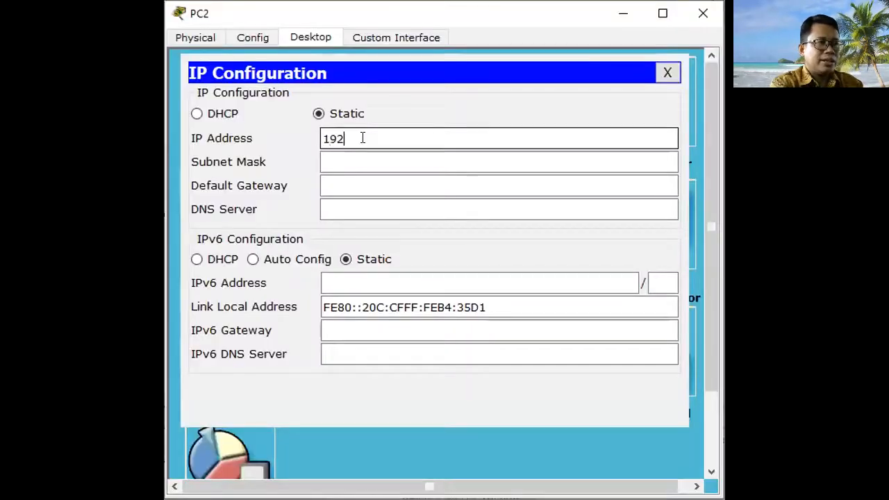
text(.168.10.)
text(2)
key(Tab)
click(371, 182)
text(192.168.1)
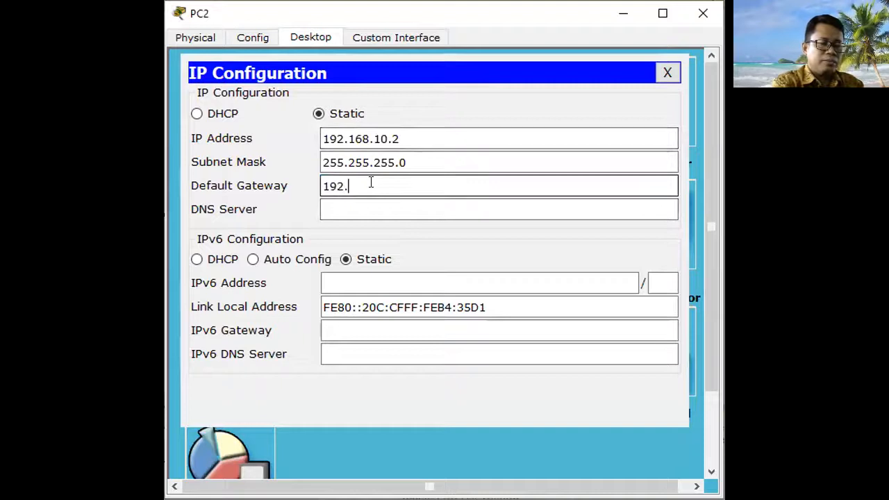
text(0.1)
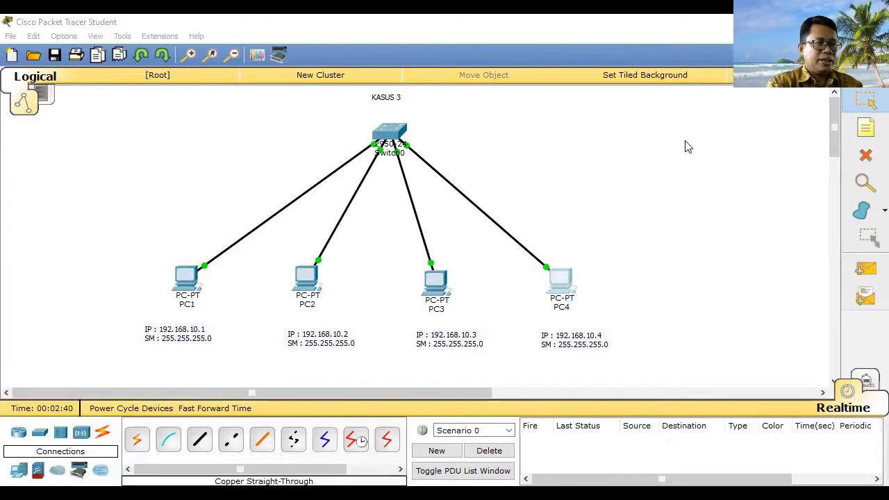
Run ipconfig in PC4's Command Prompt and check its IP address, subnet mask and gateway
click(563, 284)
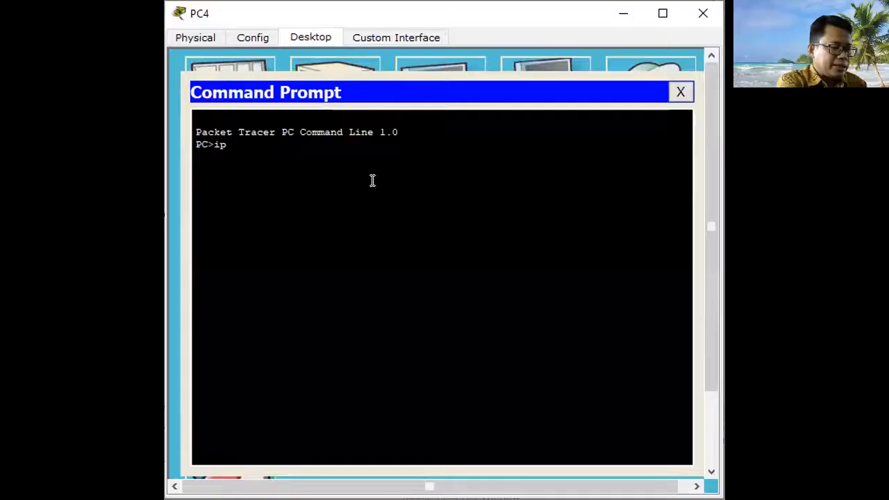
text(confi)
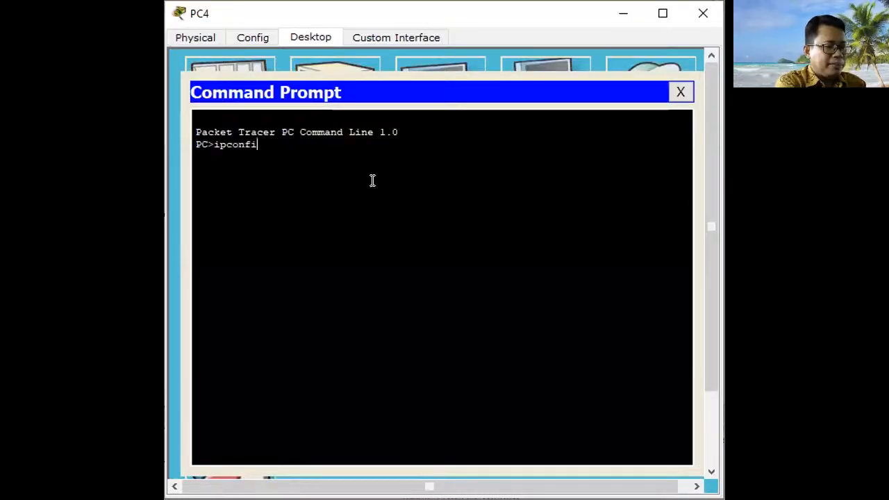
text(g)
key(Return)
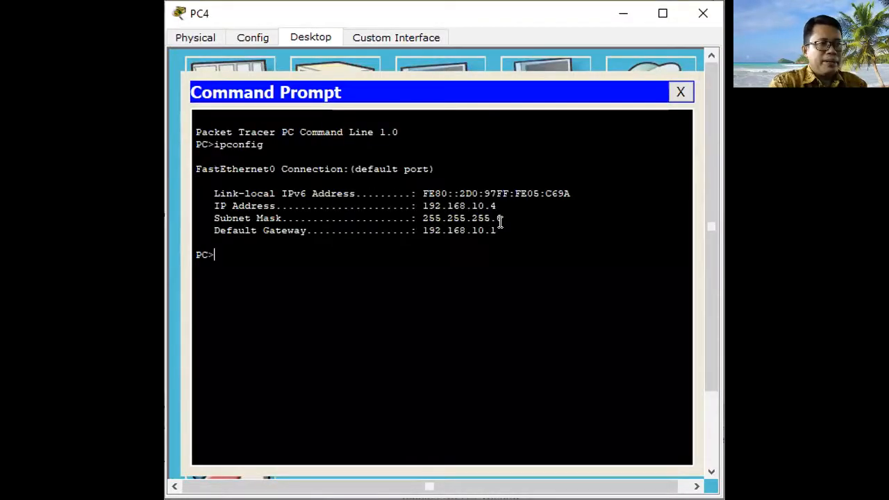
drag(496, 206, 424, 206)
click(334, 235)
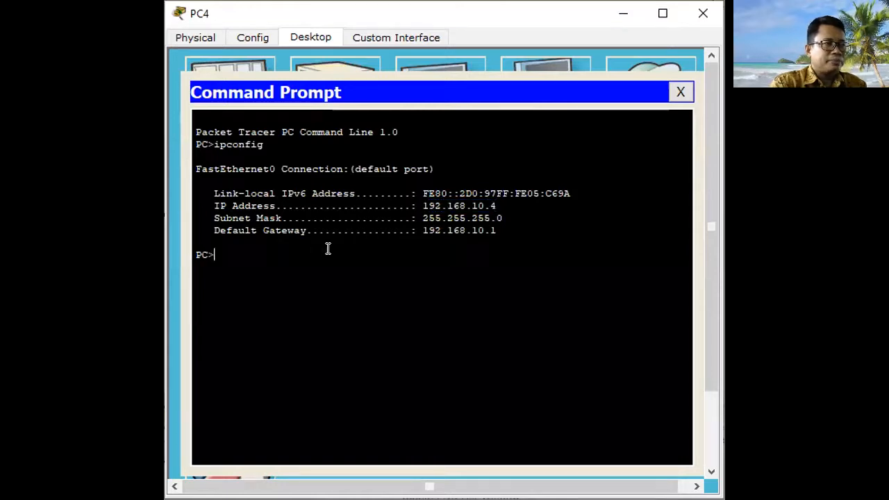
Ping 192.168.10.4 and 192.168.10.3 from PC4's Command Prompt
text(ping 192.168.10.)
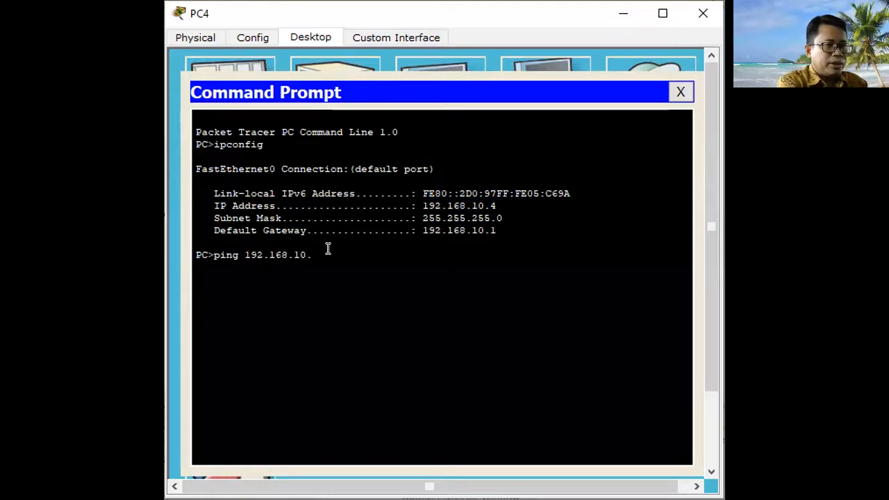
text(4)
key(Return)
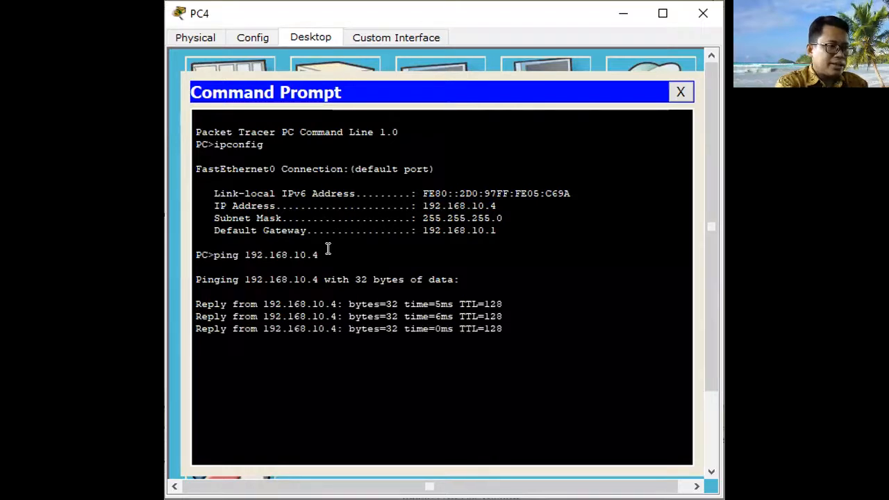
key(Up)
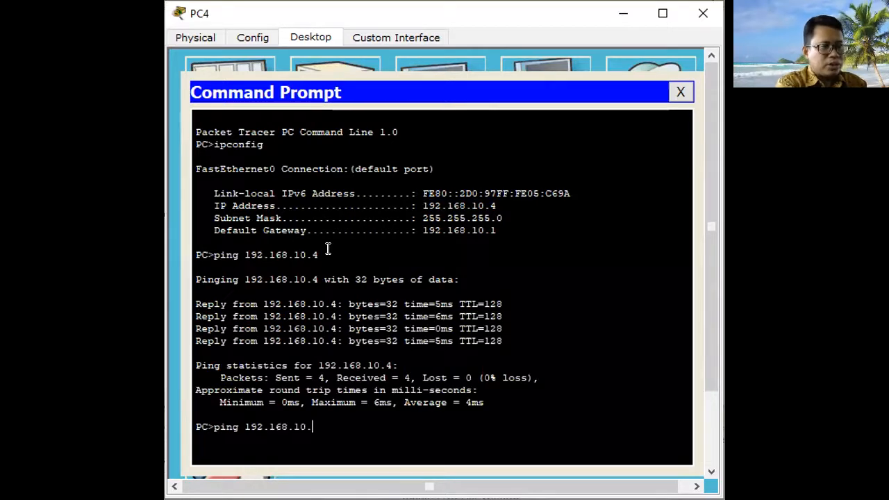
text(3)
key(Return)
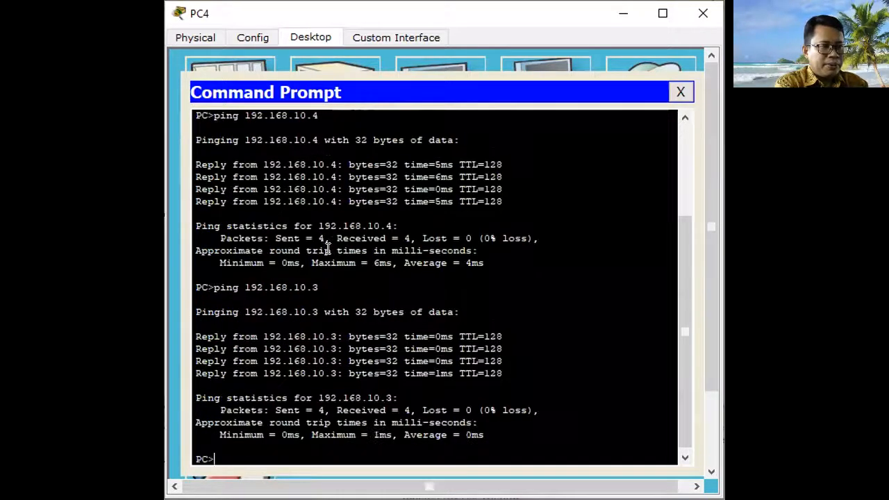
Ping 192.168.10.2 and 192.168.10.1 from PC4's Command Prompt
key(Up)
text(2)
key(Return)
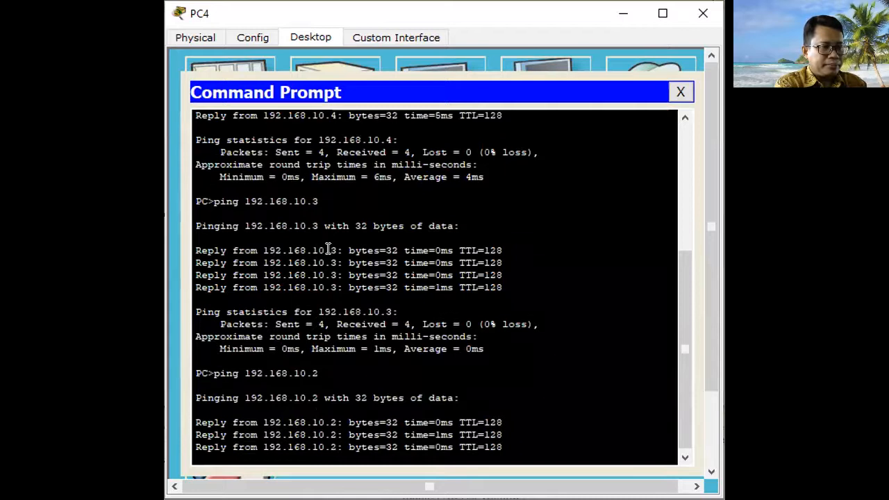
key(Up)
key(BackSpace)
text(192.168.10.1)
key(Return)
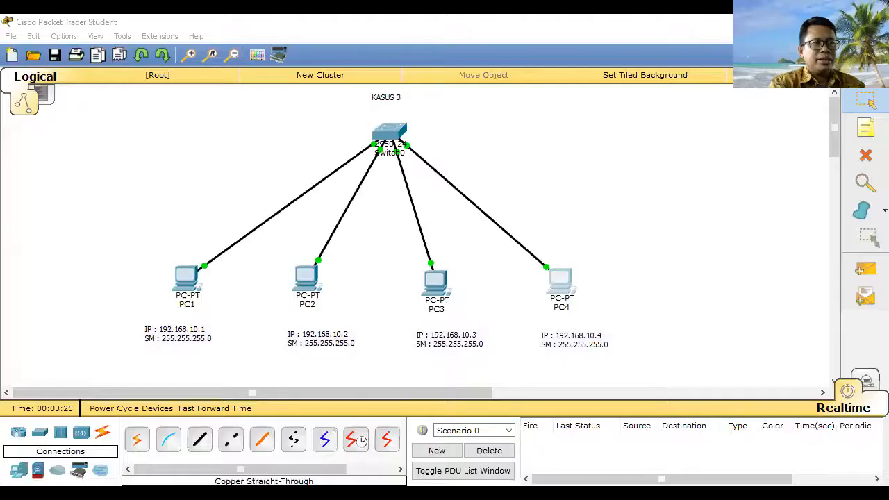
Send a simple PDU from PC4 to PC1 and play it in Simulation mode, with the Simulation Panel moved off the topology
click(864, 269)
click(560, 280)
click(187, 276)
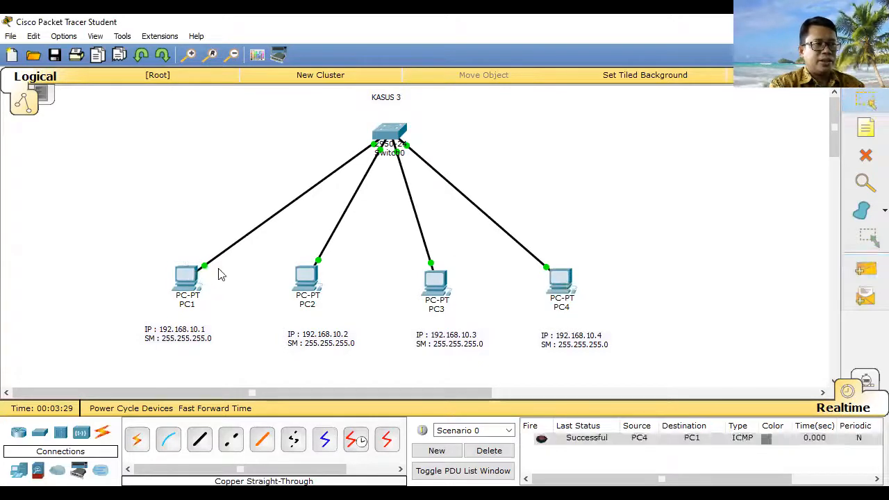
click(865, 382)
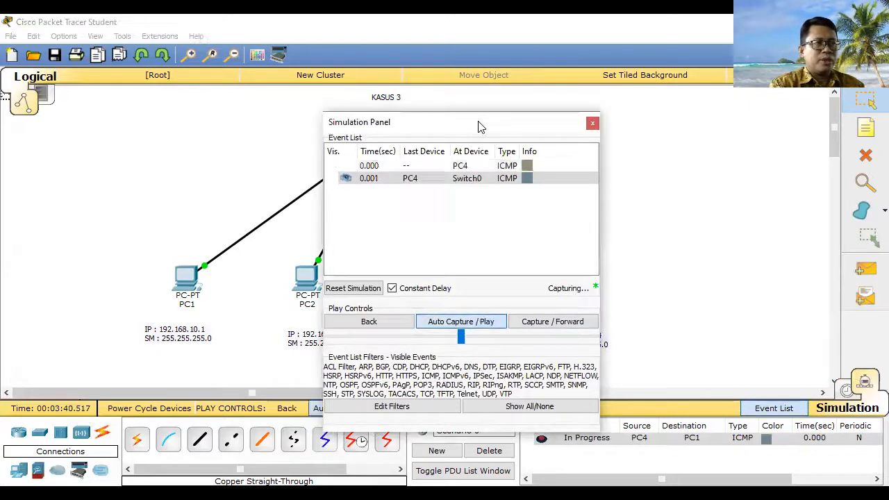
drag(477, 130, 720, 155)
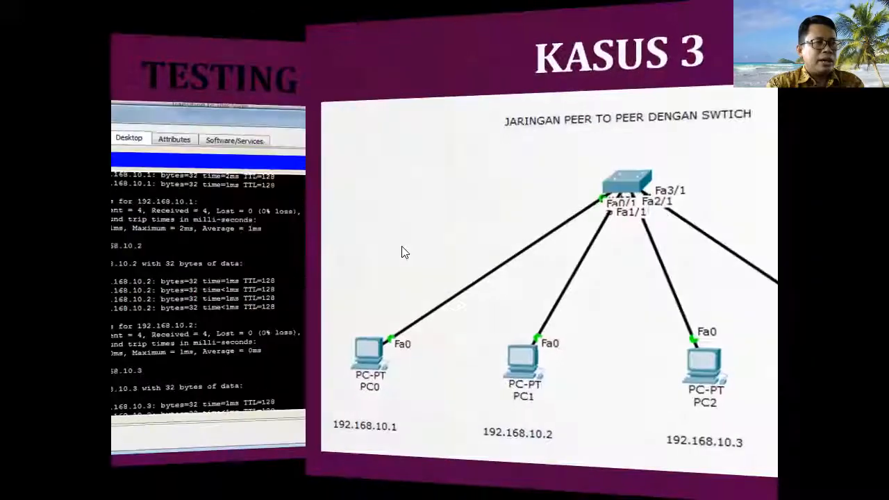
click(402, 248)
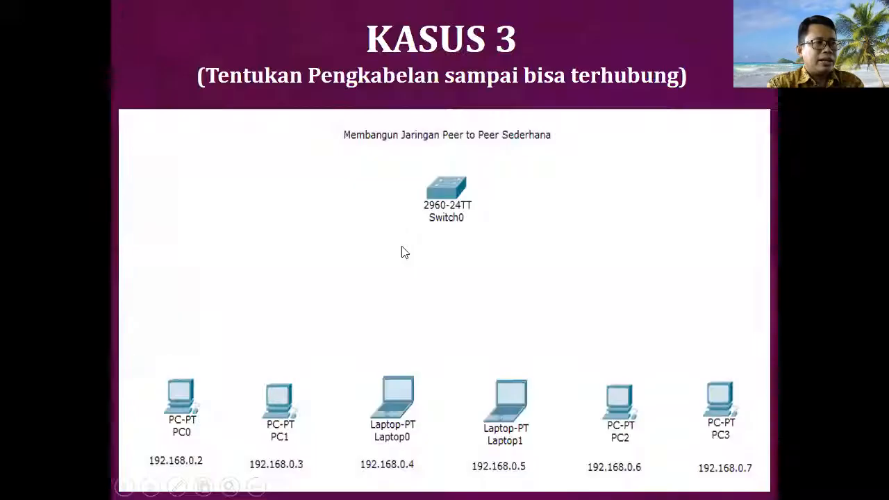
click(403, 248)
click(402, 248)
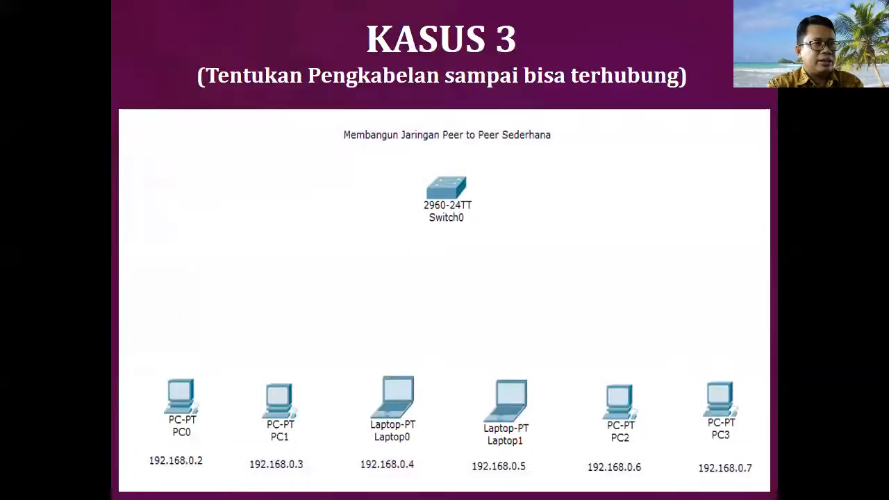
click(402, 248)
key(Right)
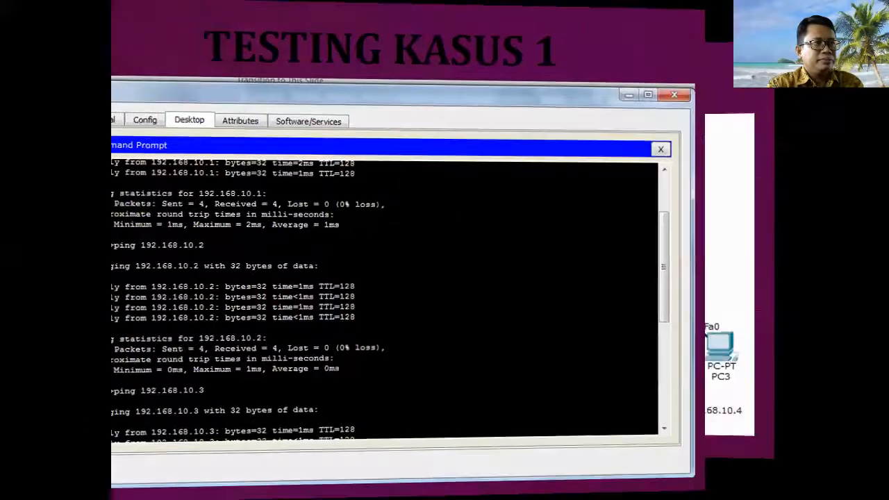
key(Left)
key(Left)
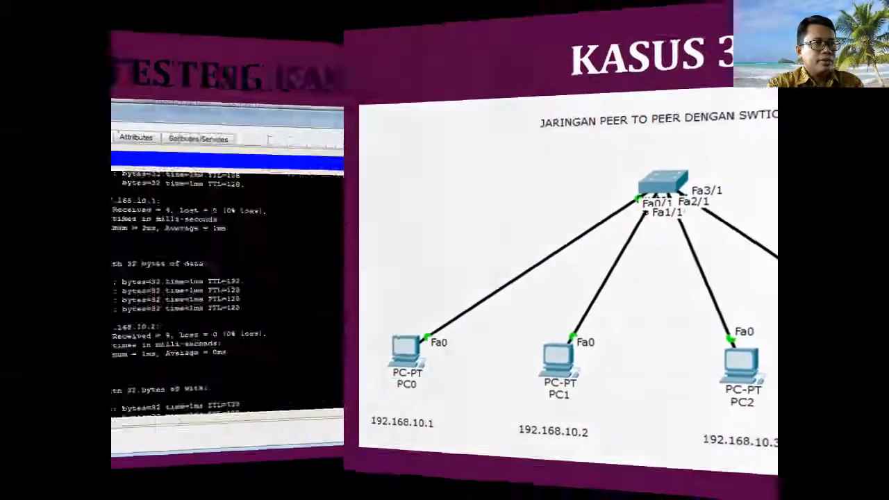